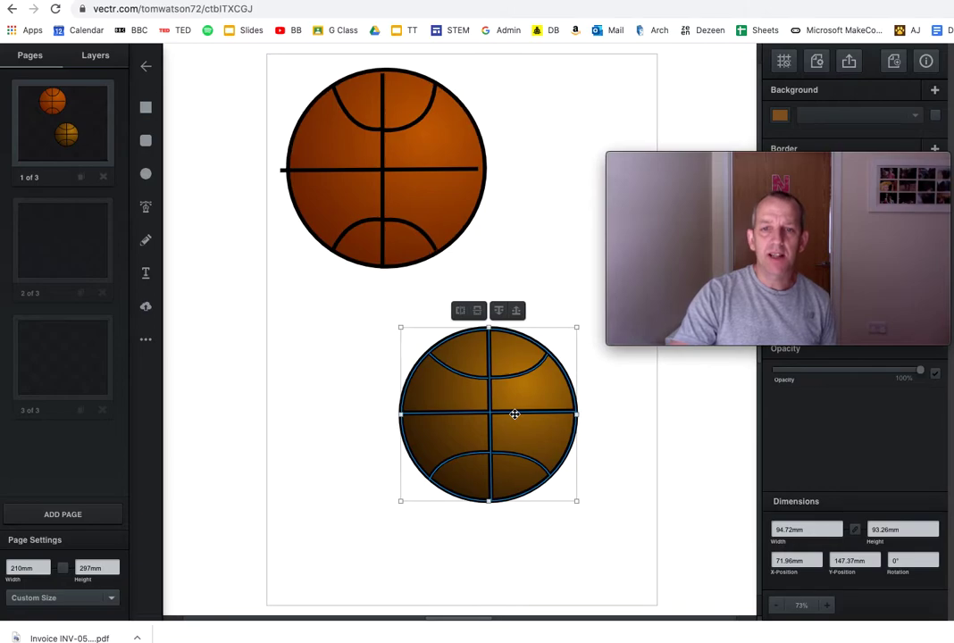
Step: Reposition the smaller basketball as one grouped object in the lower half of the page
click(603, 443)
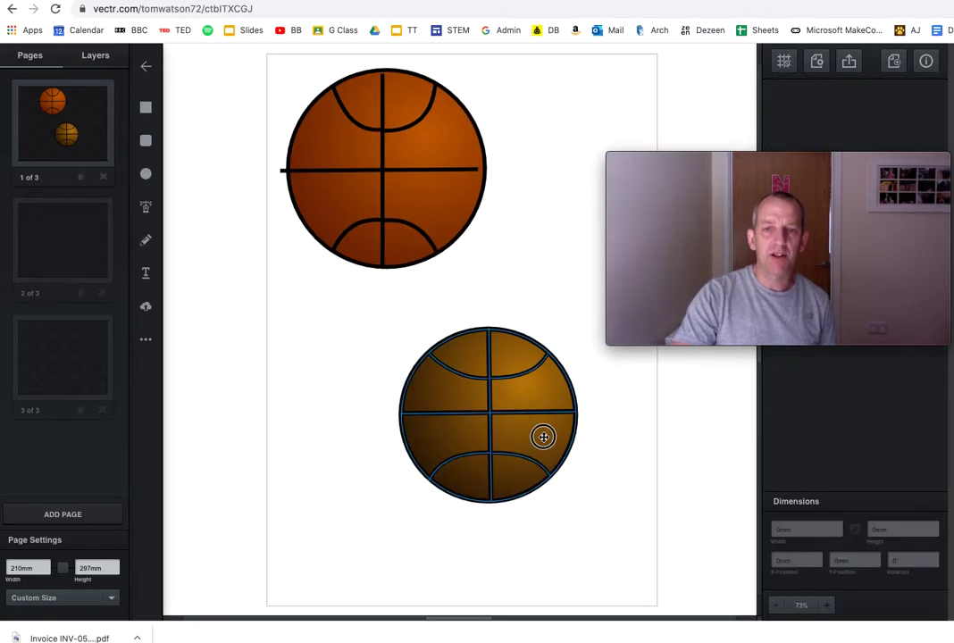
drag(543, 437, 568, 400)
drag(511, 395, 511, 427)
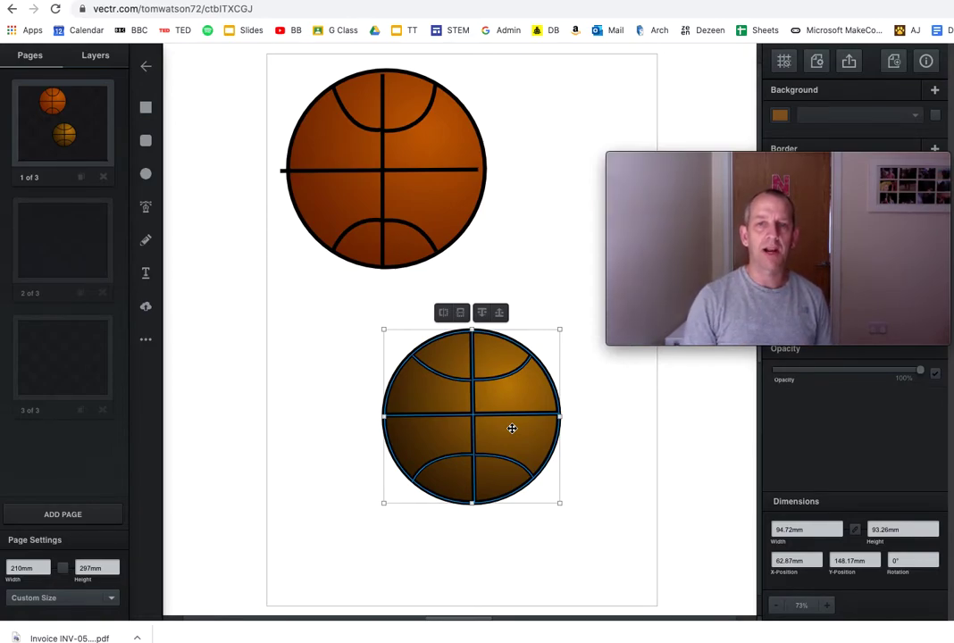
drag(511, 428, 522, 402)
drag(496, 341, 436, 242)
mouse_move(493, 399)
mouse_down()
mouse_move(426, 283)
mouse_move(494, 412)
mouse_up()
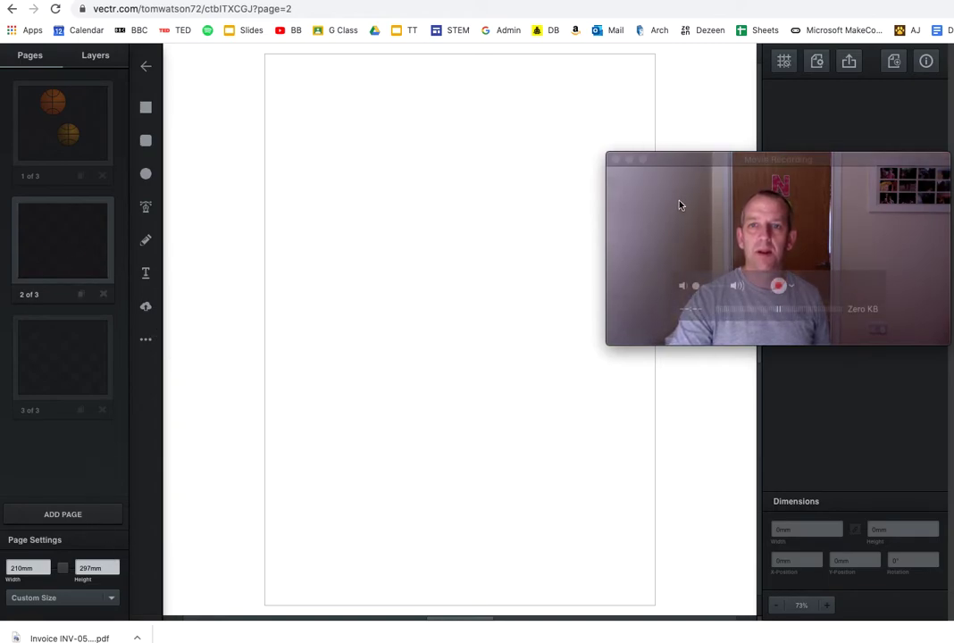
Step: Draw a straight, nearly horizontal line about 53.5 mm long with the Pen tool near the page's upper-left corner
drag(655, 160, 953, 420)
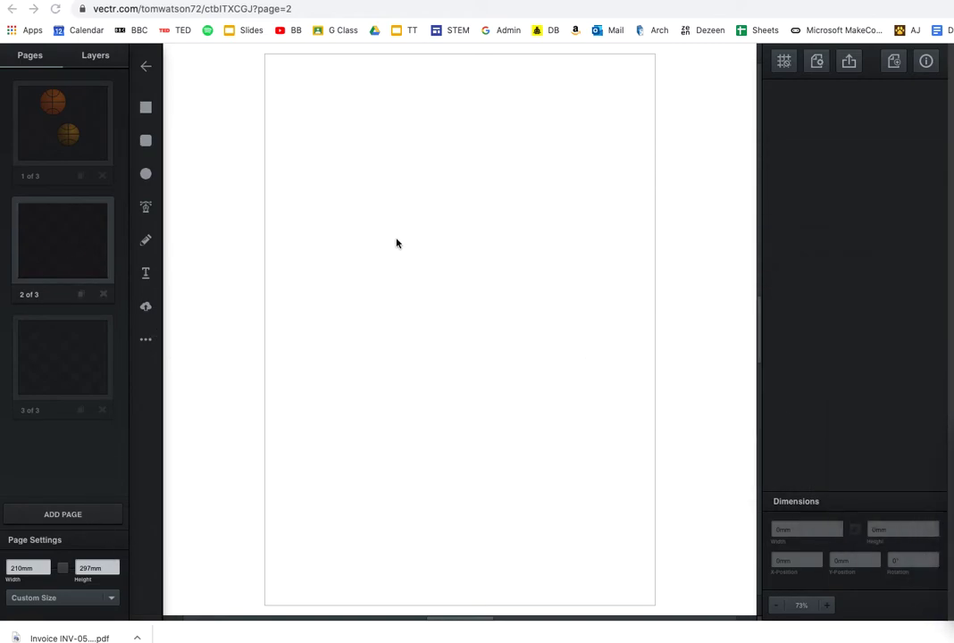
click(147, 210)
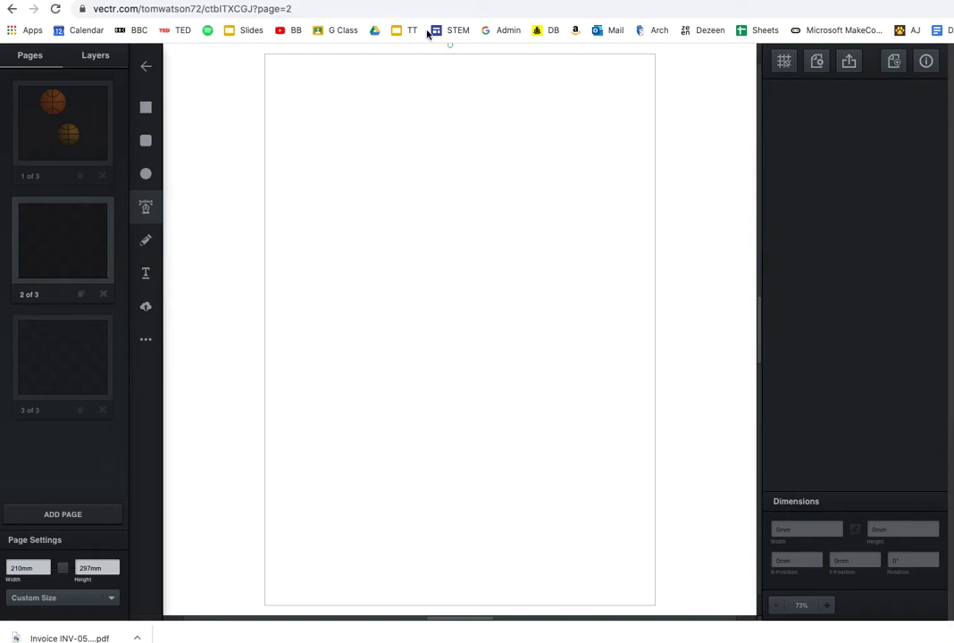
click(297, 88)
click(293, 90)
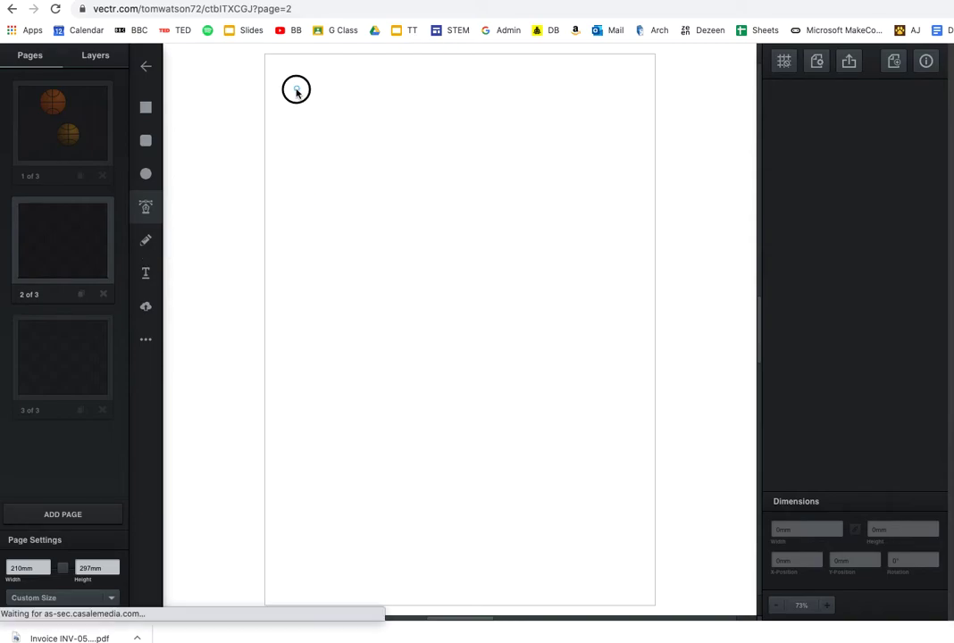
click(396, 88)
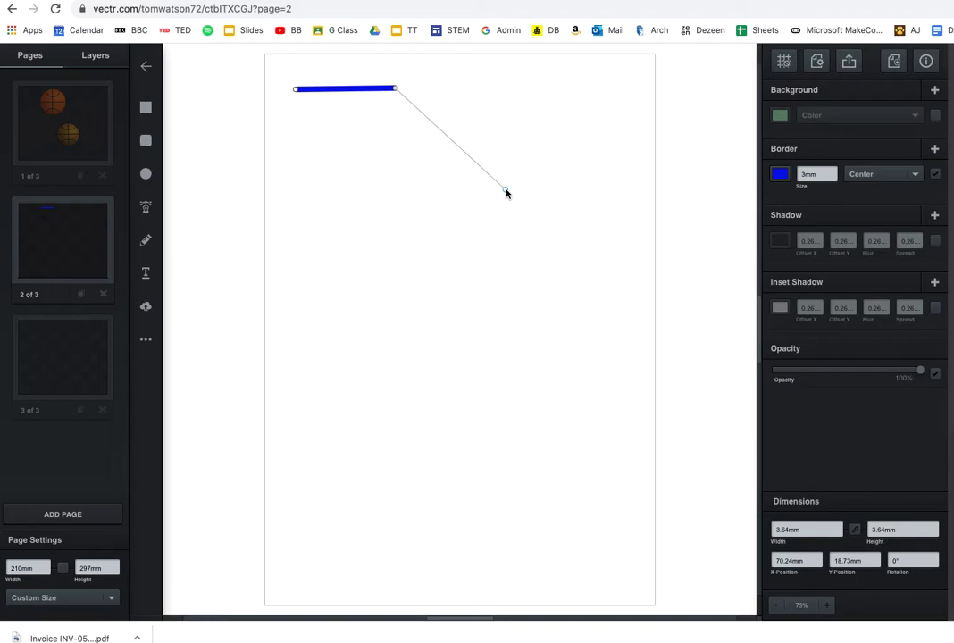
key(Escape)
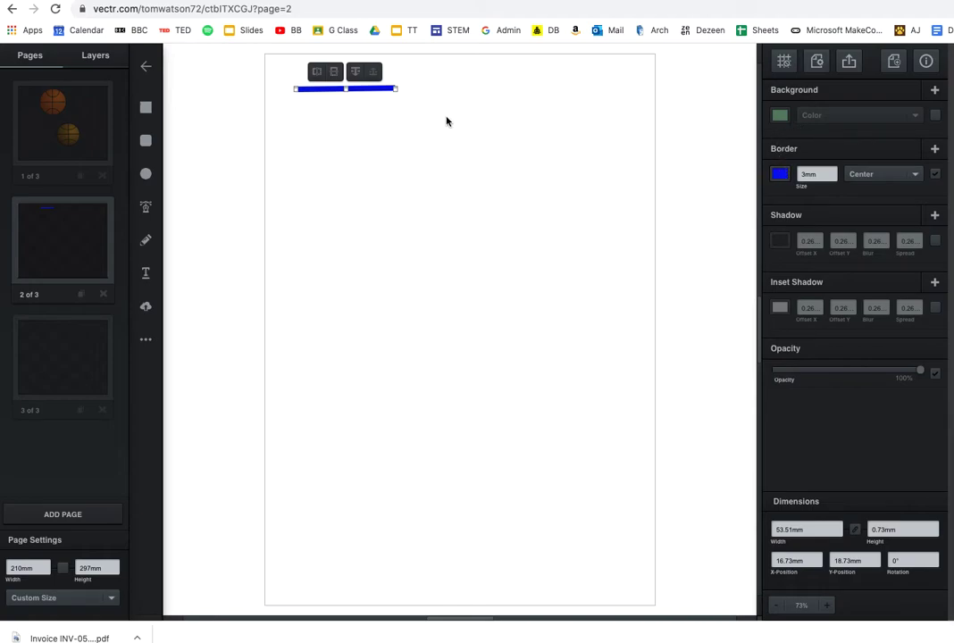
Step: Shift the blue line slightly and lower its right end node to level the line
mouse_move(379, 89)
mouse_down()
mouse_move(385, 132)
mouse_move(378, 87)
mouse_up()
double_click(363, 90)
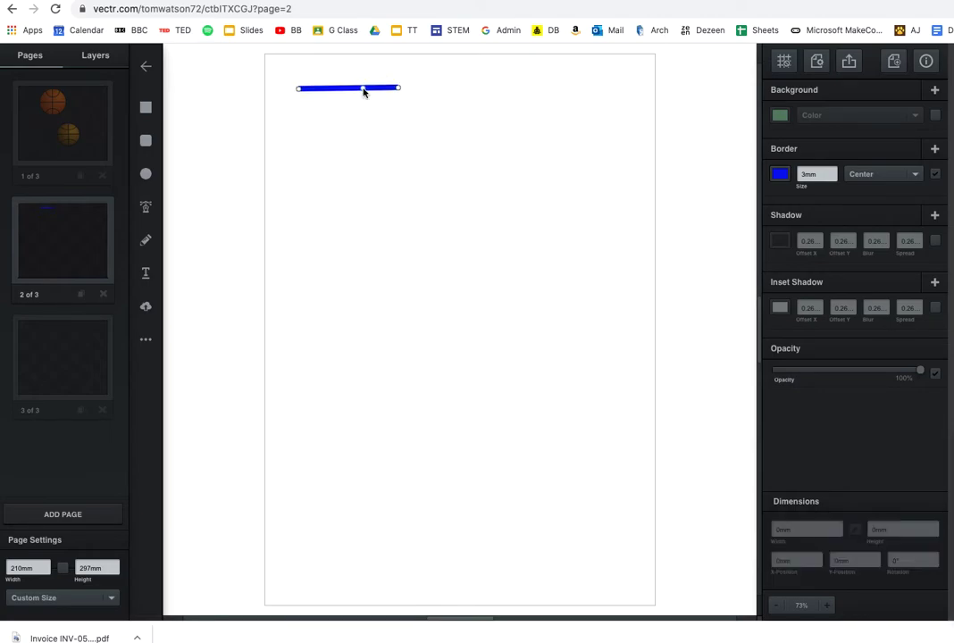
drag(399, 88, 399, 89)
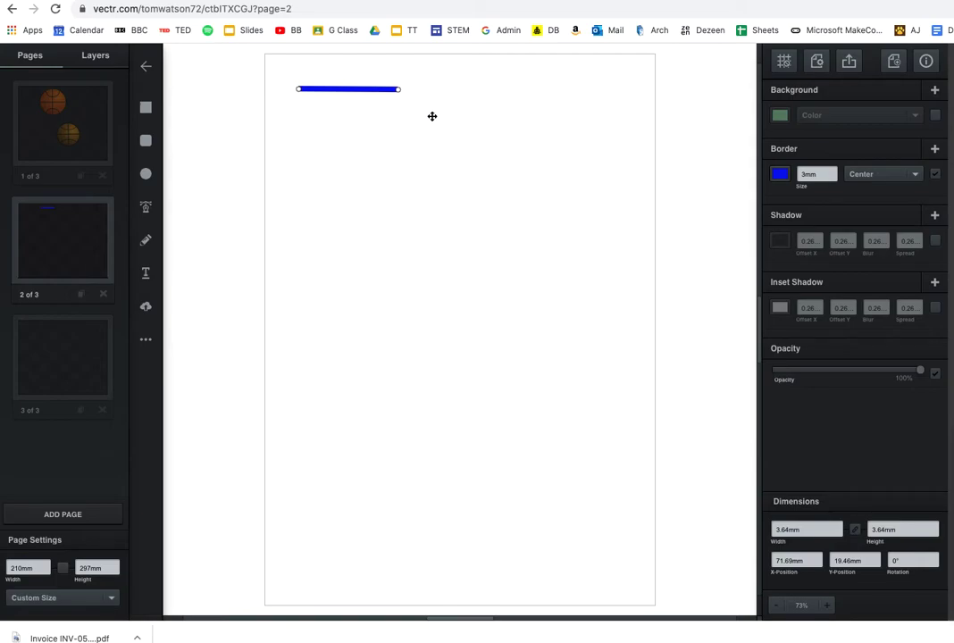
Step: Try to duplicate the blue line while its nodes are being edited
right_click(362, 91)
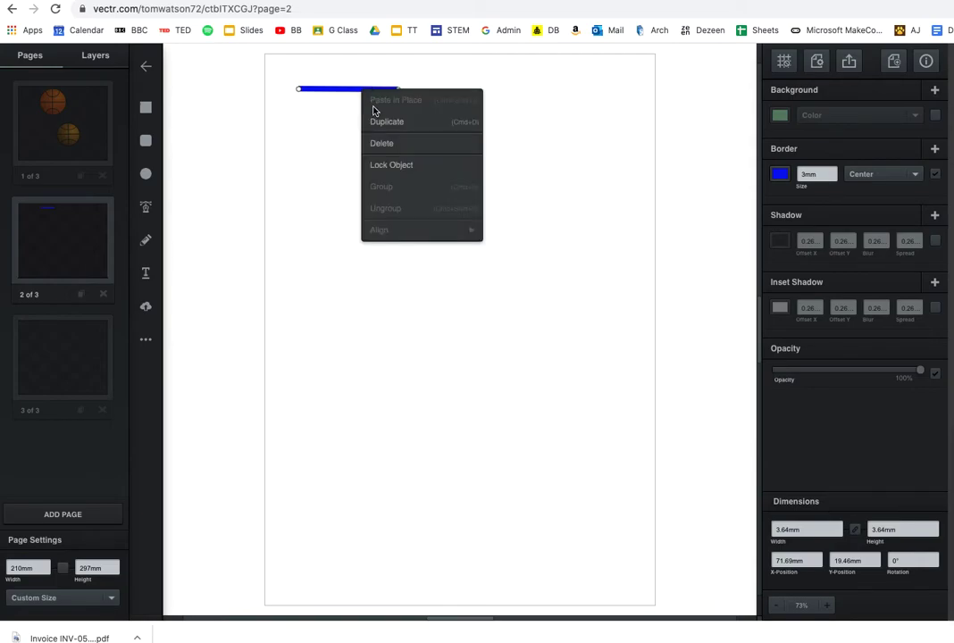
click(379, 122)
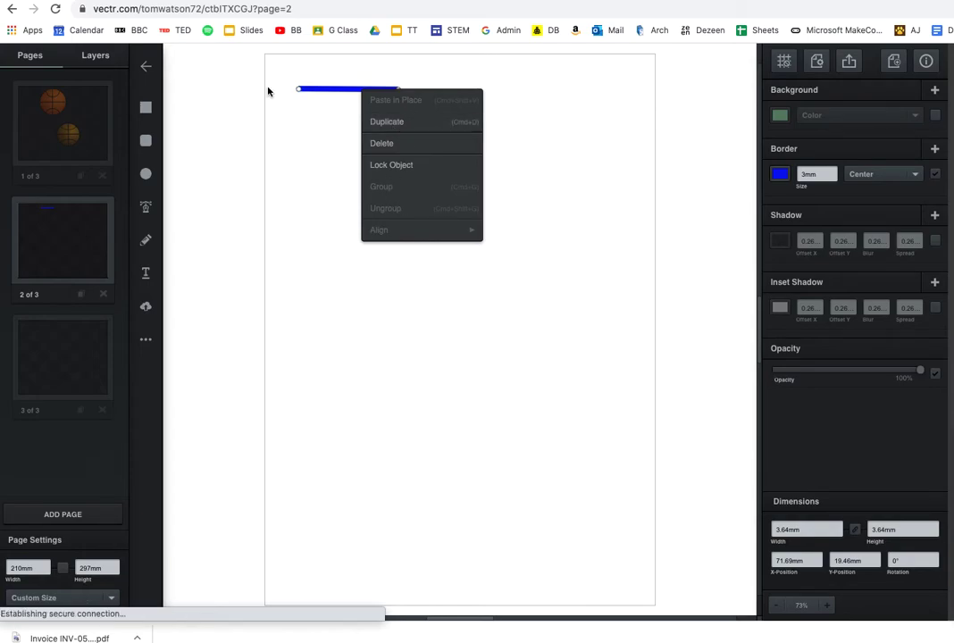
click(387, 125)
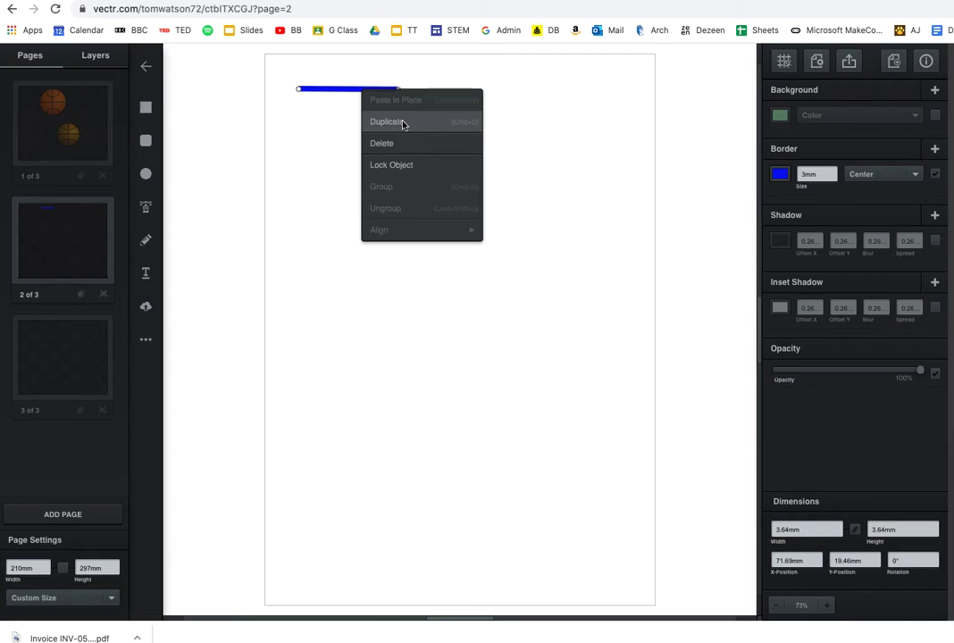
click(308, 88)
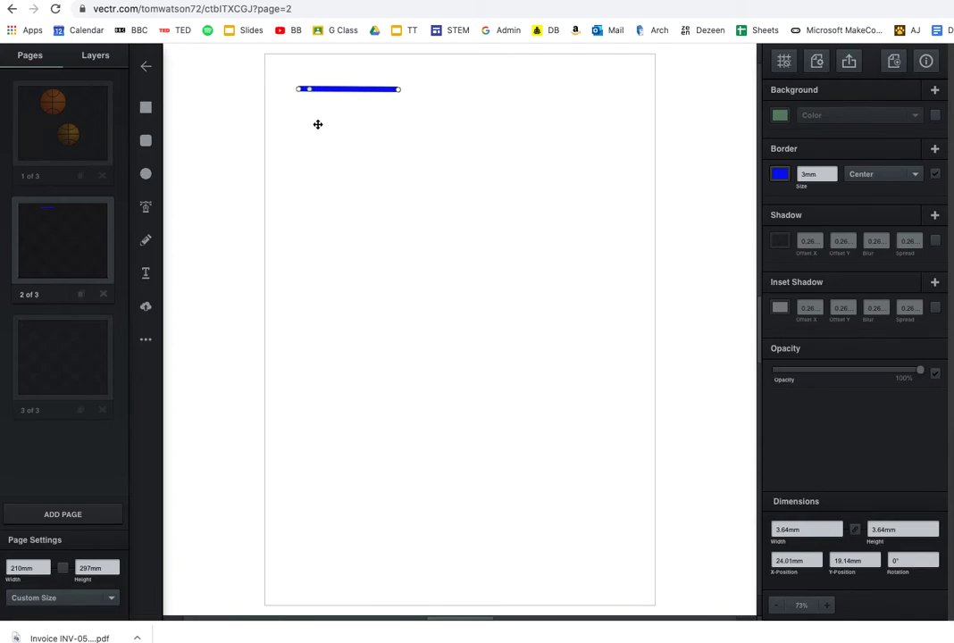
Step: Leave node editing, duplicate the blue line and place the copy parallel below it, forming a pair about 7.9 mm high
key(Escape)
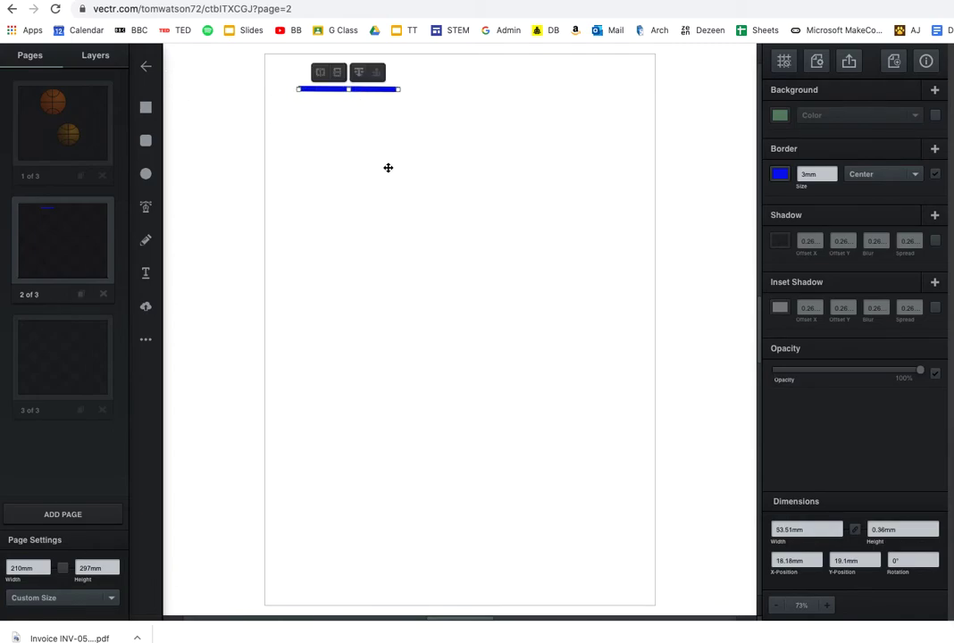
right_click(361, 89)
click(389, 124)
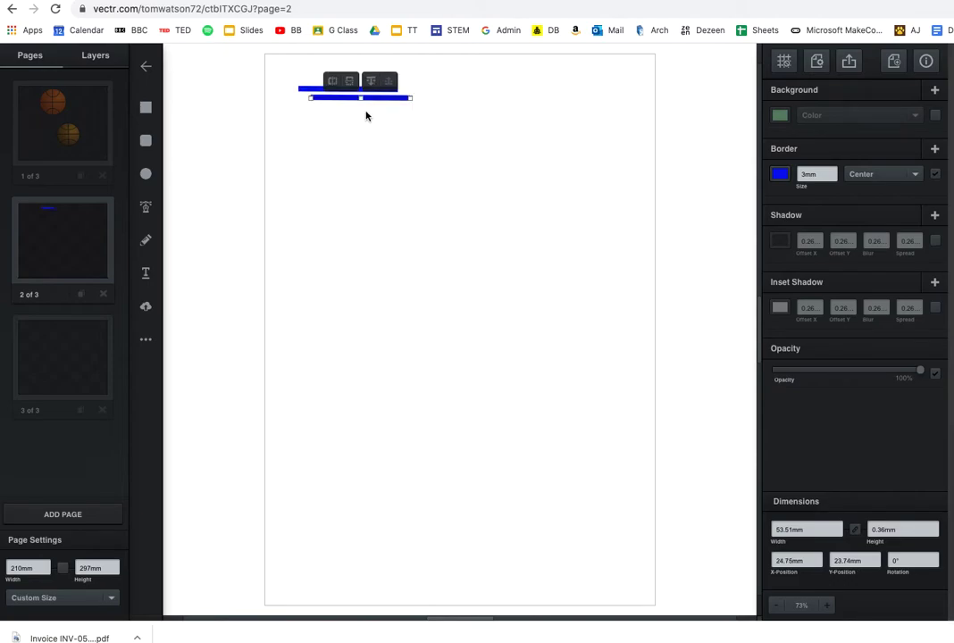
drag(386, 98, 374, 103)
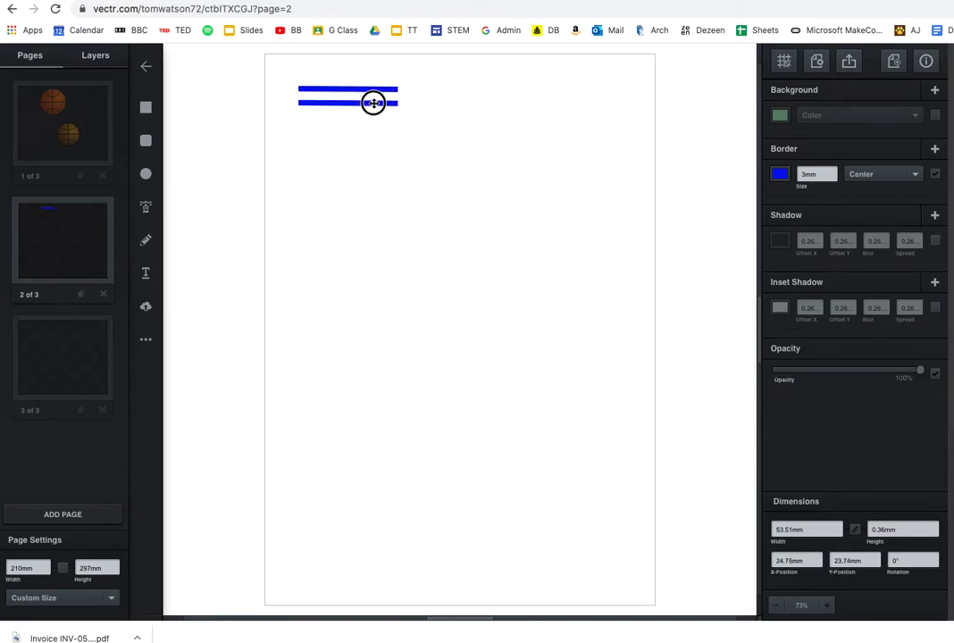
click(444, 133)
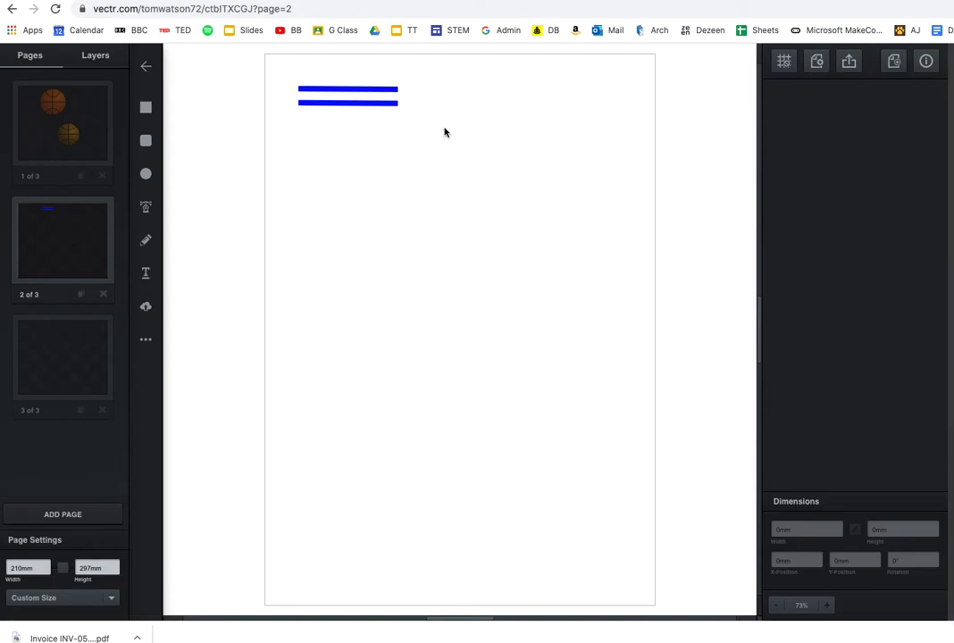
Step: Duplicate both blue lines together and place the copied pair below the originals at about X 17.8 mm, Y 45.2 mm
drag(414, 125, 379, 75)
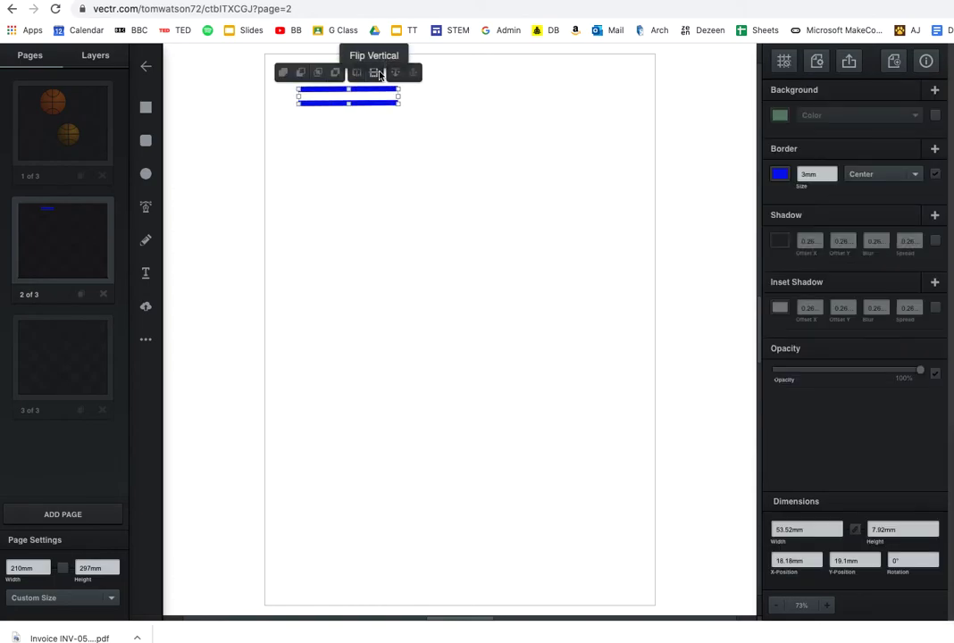
right_click(370, 104)
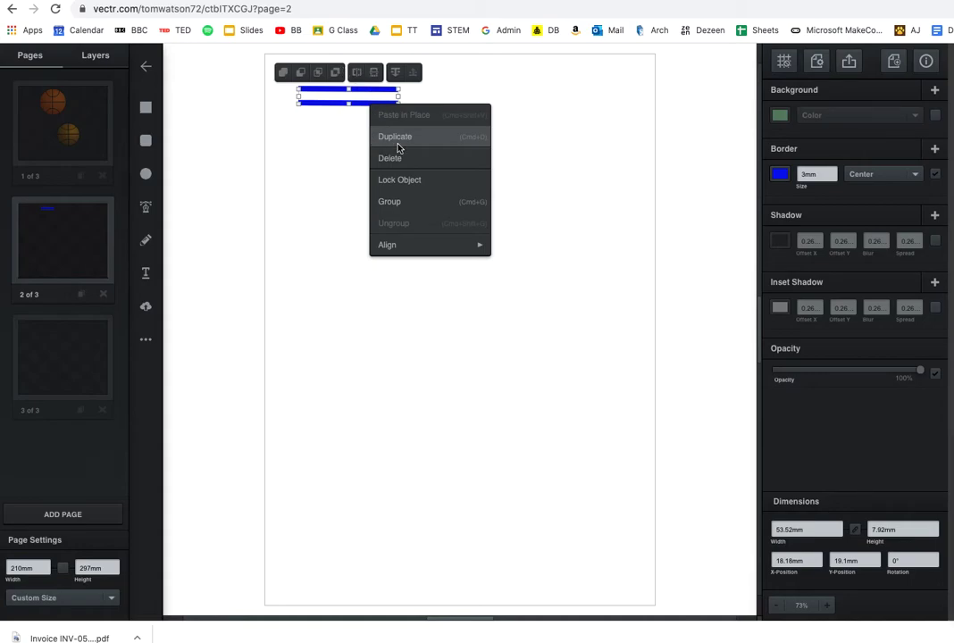
click(361, 135)
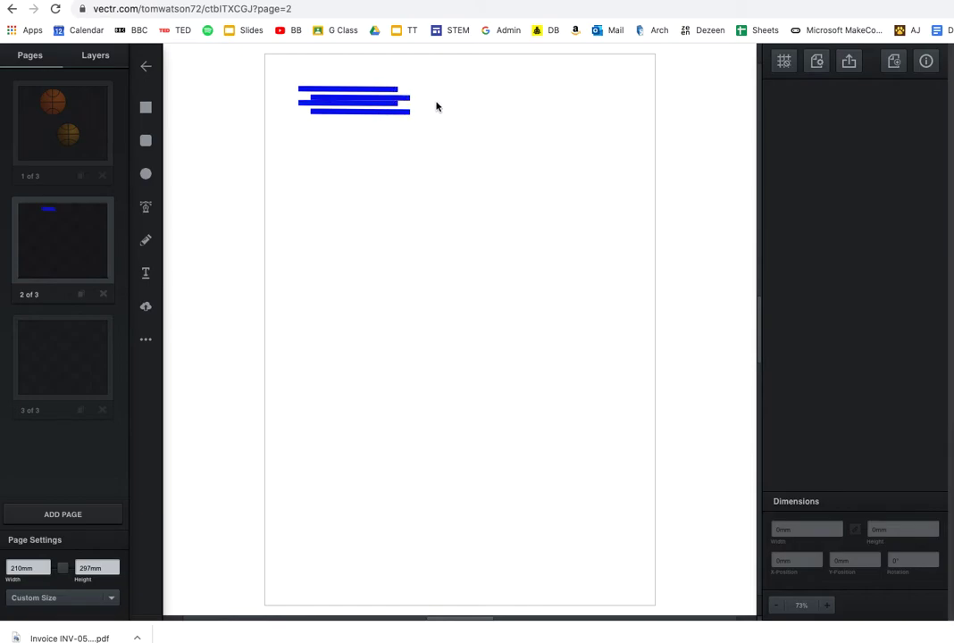
drag(434, 133, 384, 152)
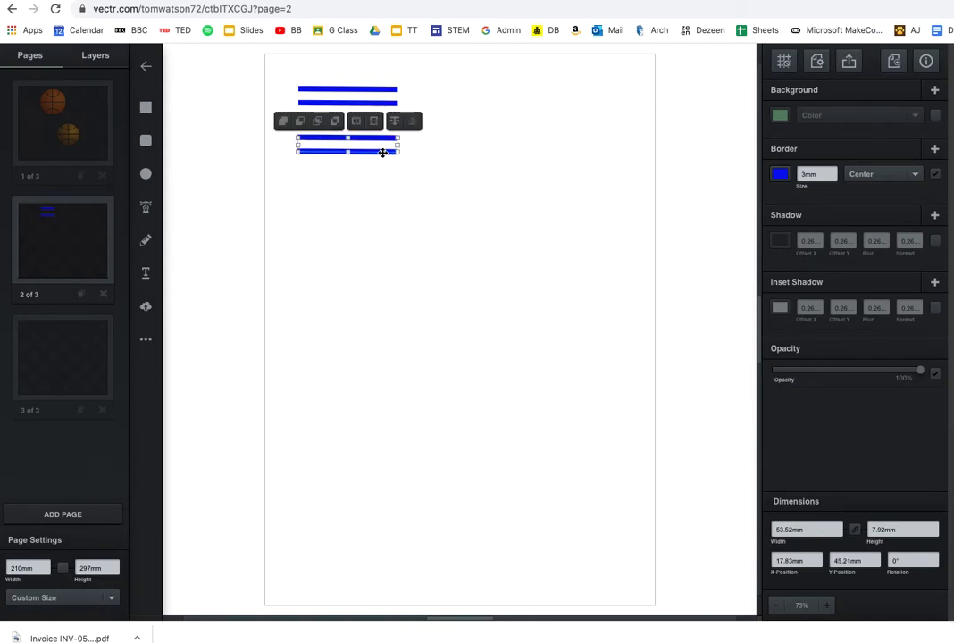
Step: Recolour the copied pair's border to red #ef3608 and set its lower line's border size to 4 mm
click(779, 175)
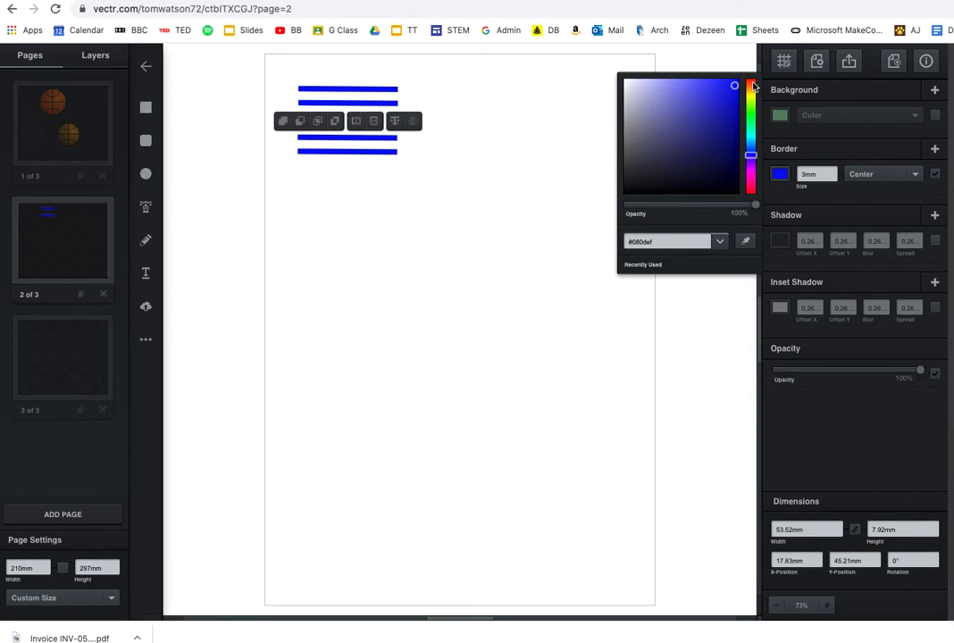
click(752, 83)
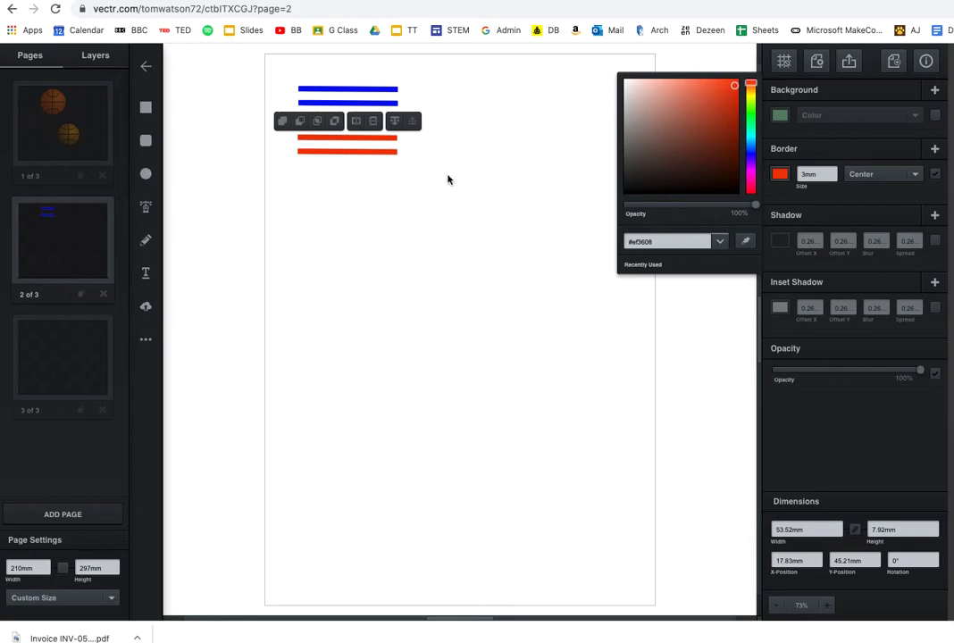
click(365, 161)
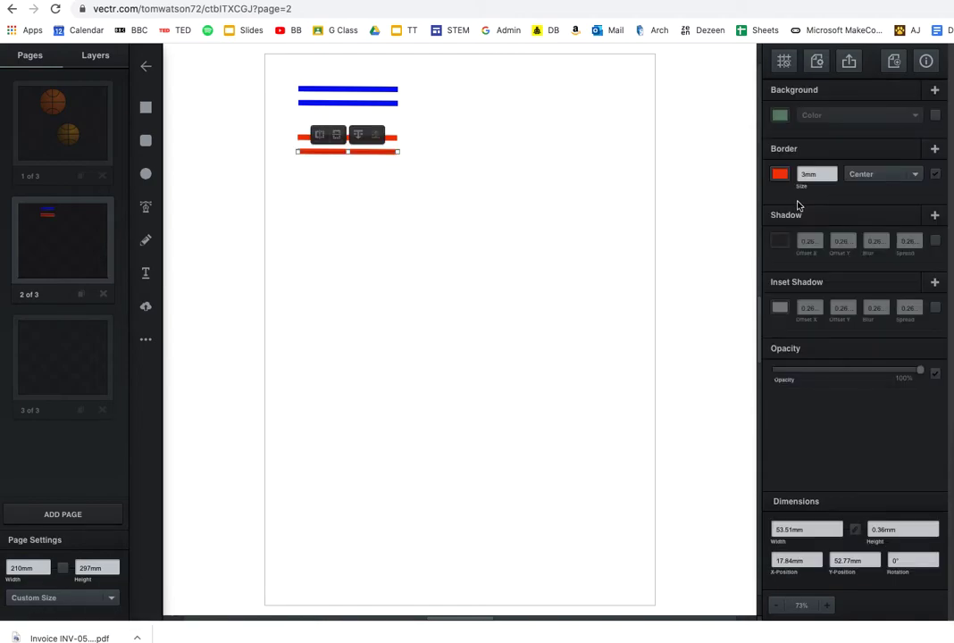
click(832, 174)
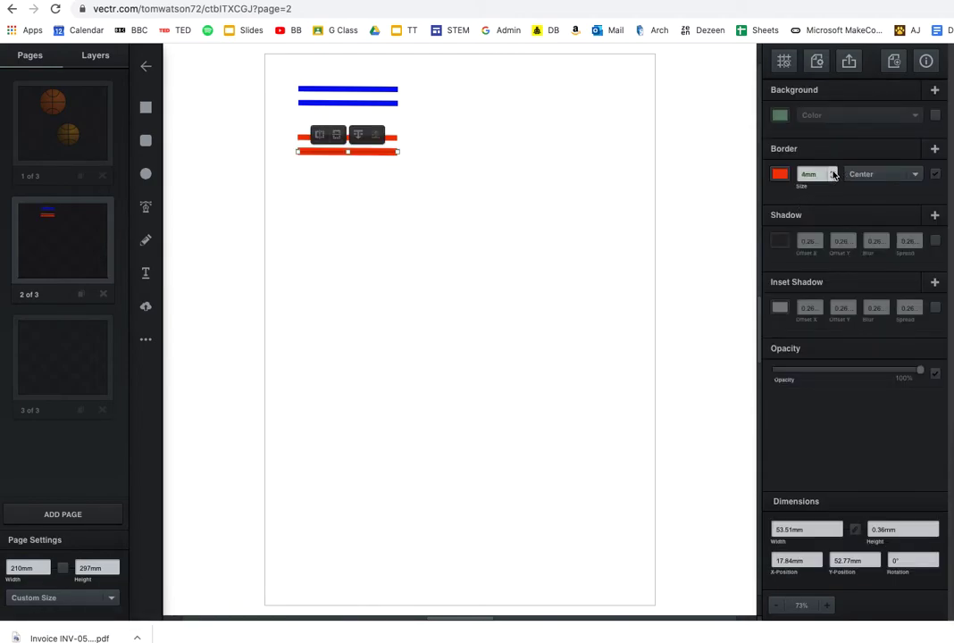
click(488, 256)
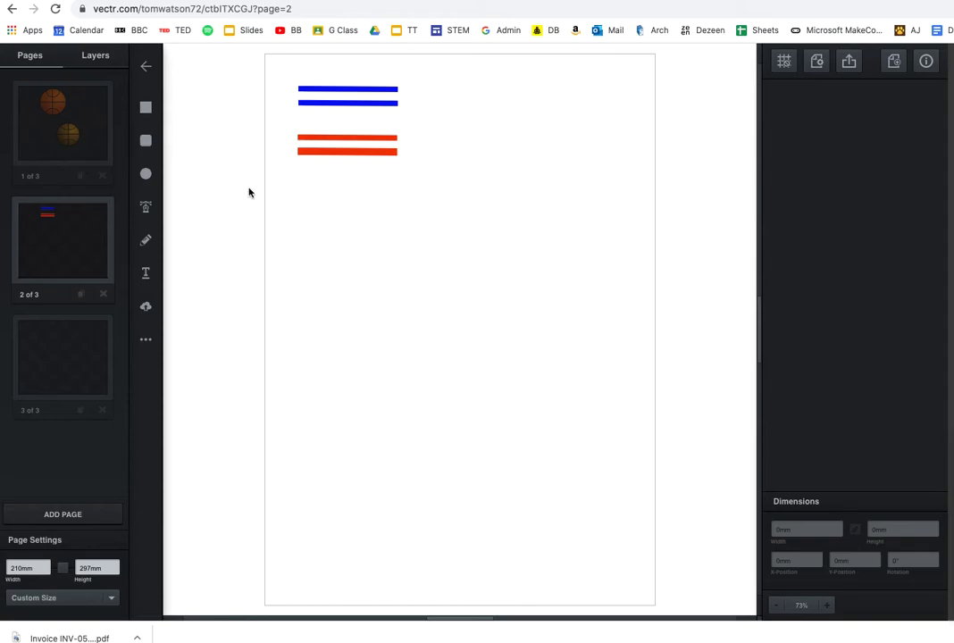
click(312, 157)
click(309, 154)
click(339, 143)
click(340, 159)
click(398, 150)
click(431, 140)
Step: Duplicate both red lines together and place the copied pair below them at about X 17.1 mm, Y 79 mm
drag(425, 164, 366, 123)
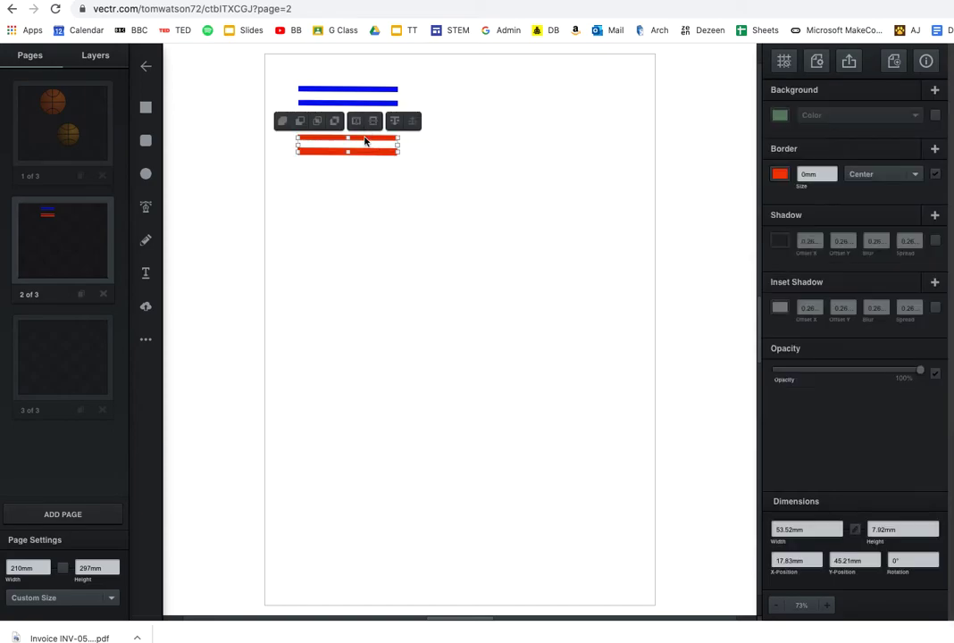
right_click(369, 153)
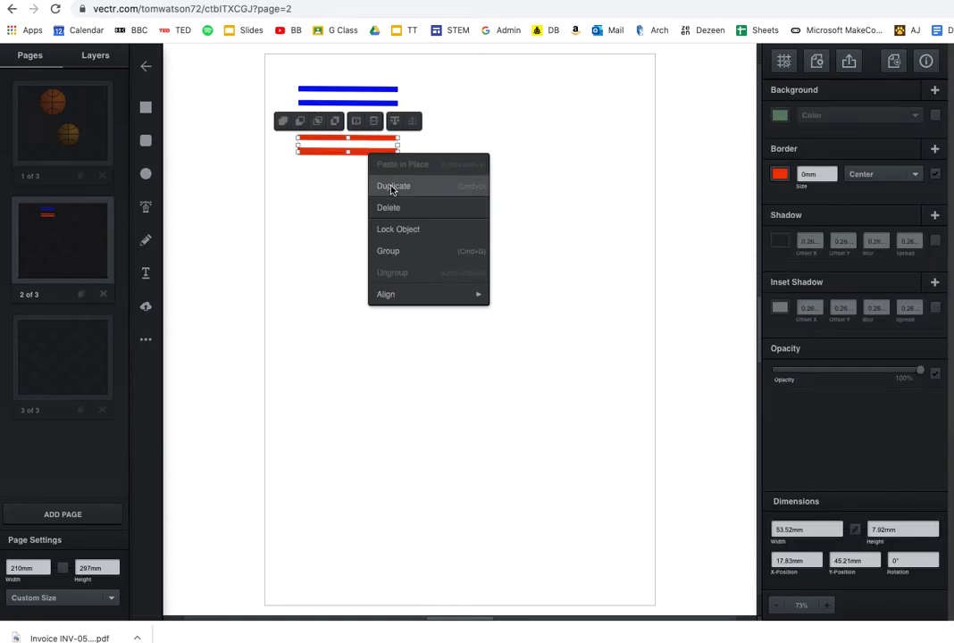
click(391, 188)
drag(393, 163, 383, 215)
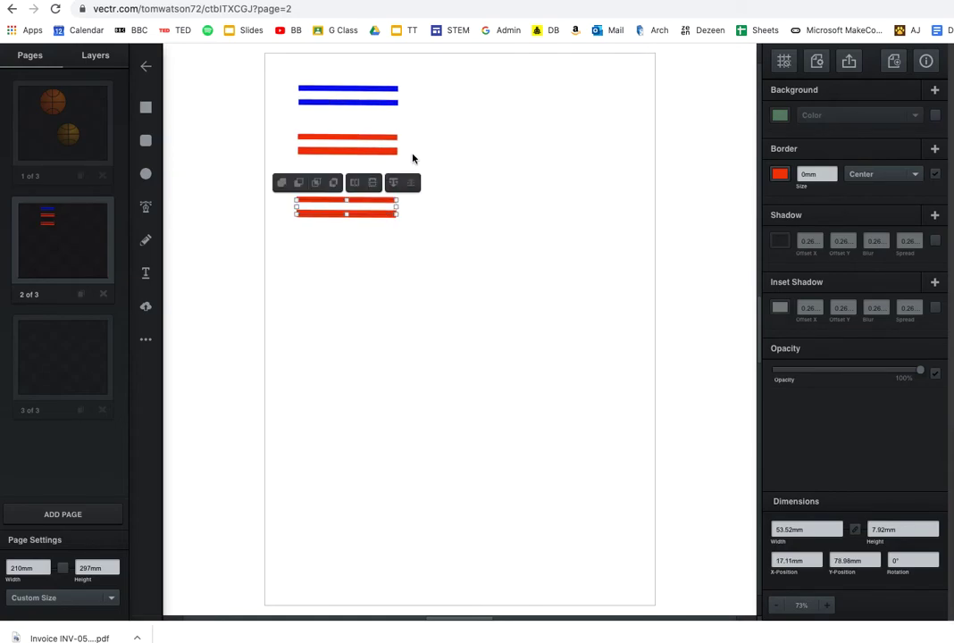
click(471, 186)
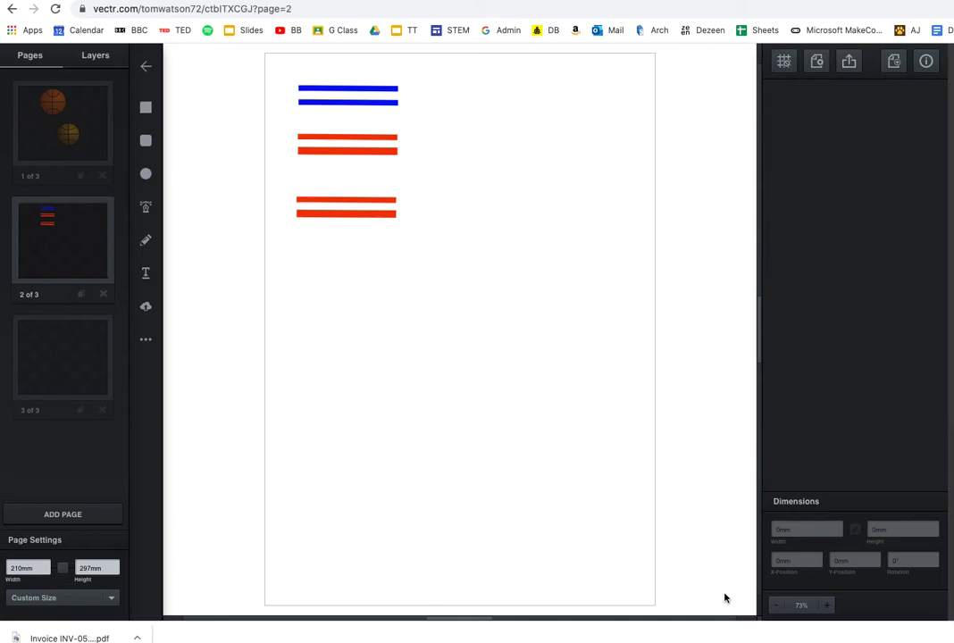
Step: Add three nodes along the upper line of the lowest red pair and pull the middle one up into a spike about 12.9 mm high
click(827, 607)
click(775, 606)
key(super+plus)
key(super+plus)
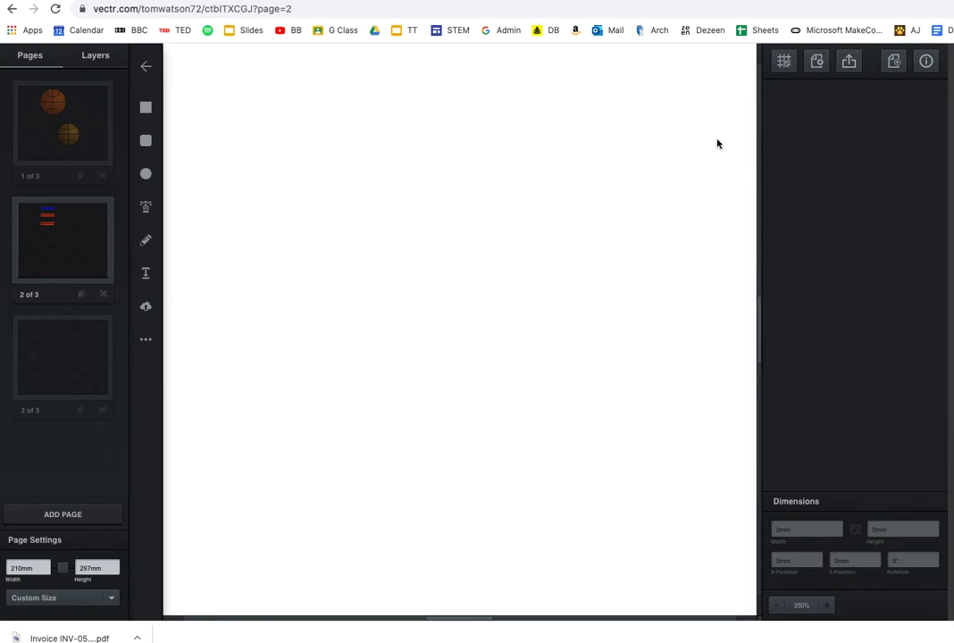
scroll(582, 235, up, 5)
scroll(582, 235, left, 10)
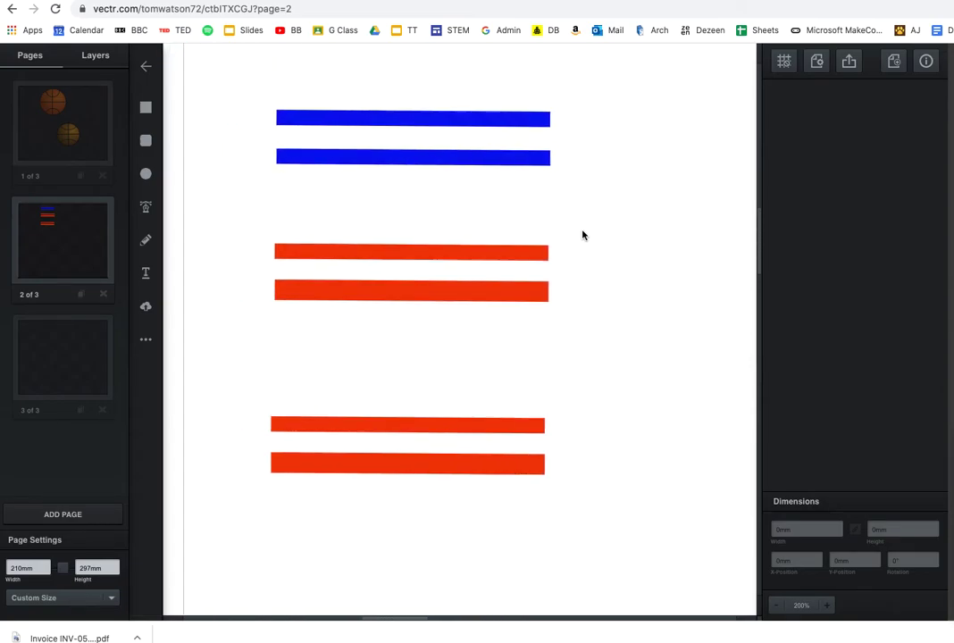
scroll(603, 395, left, 4)
scroll(602, 398, down, 1)
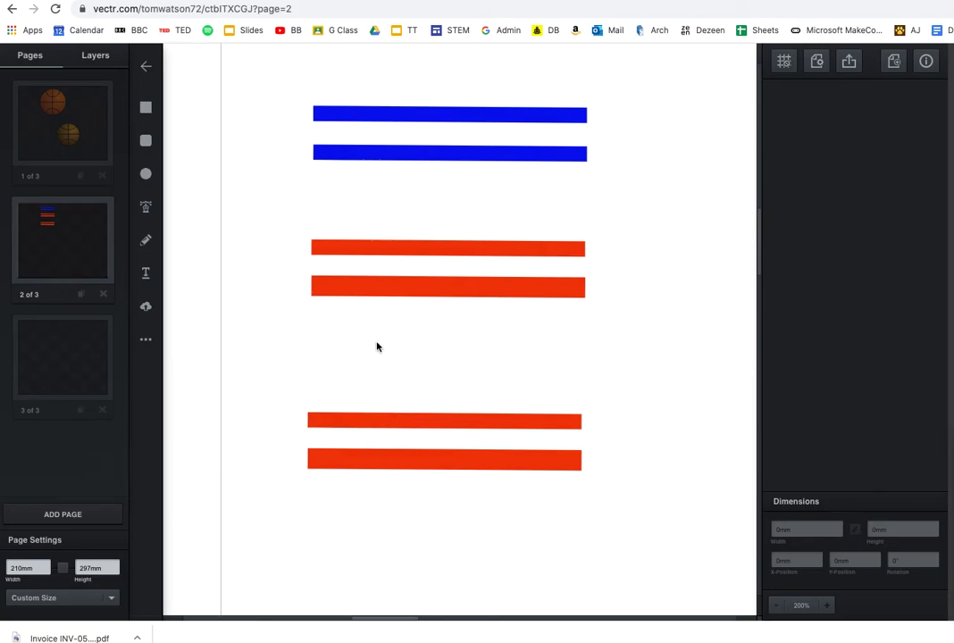
click(423, 421)
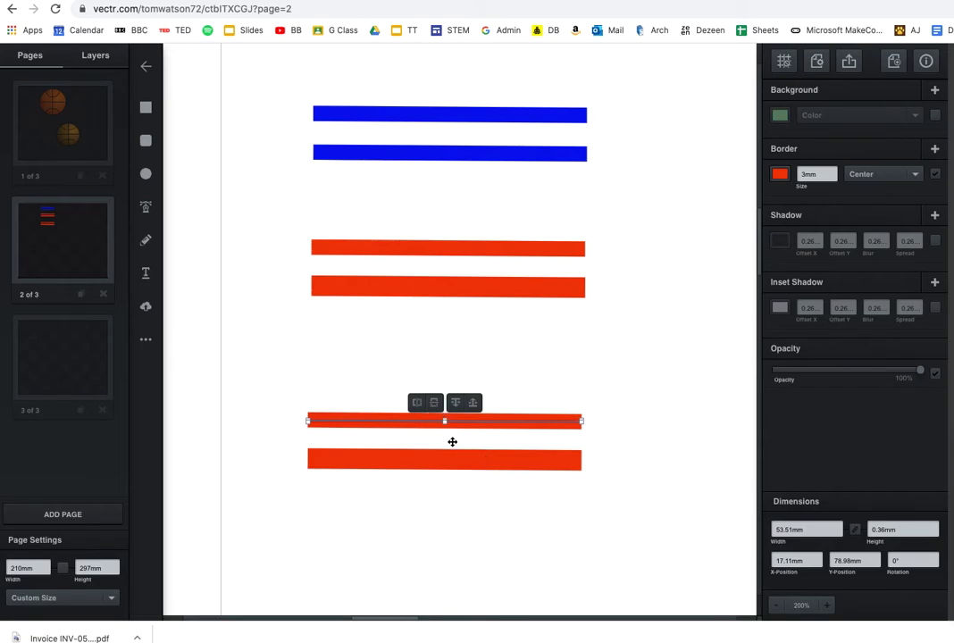
double_click(399, 421)
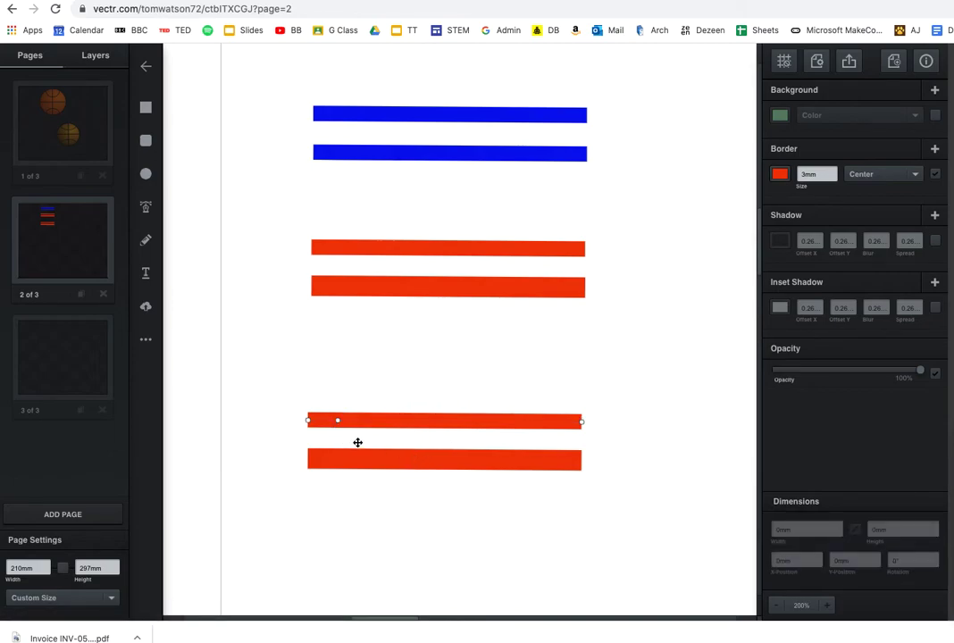
drag(337, 421, 386, 421)
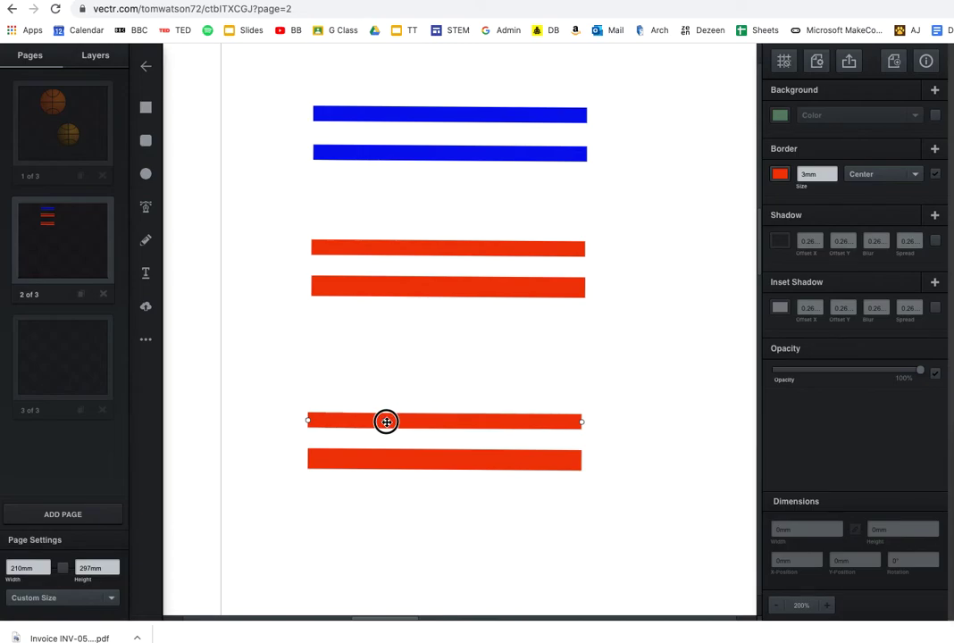
click(415, 422)
drag(428, 424, 442, 425)
click(444, 421)
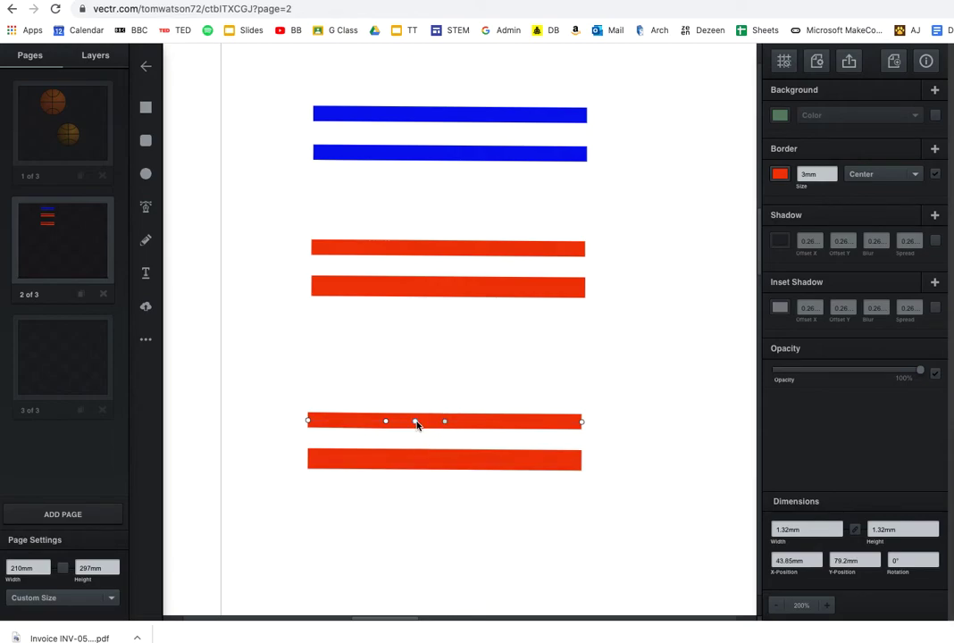
drag(414, 425, 388, 357)
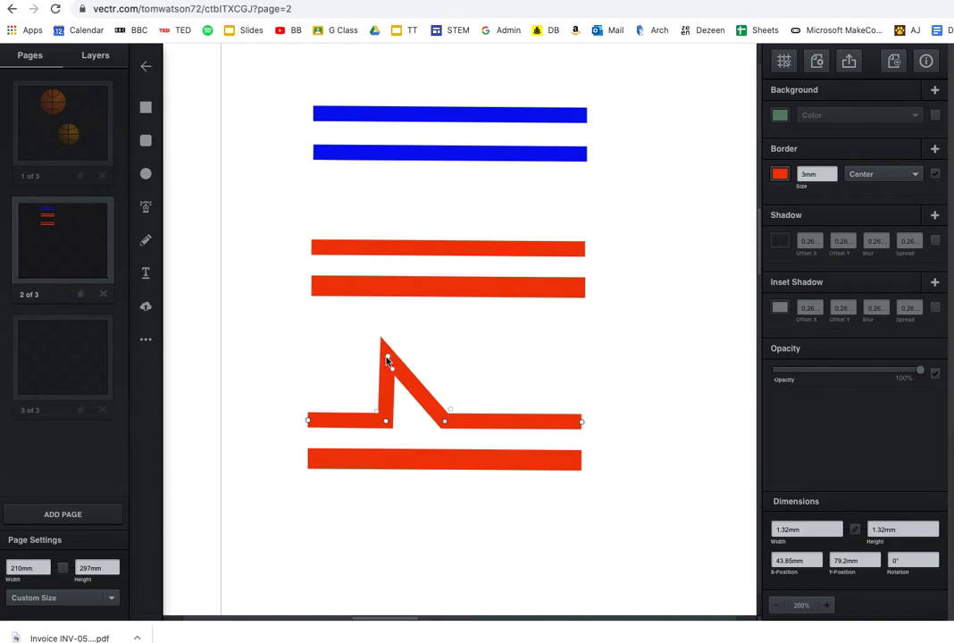
key(Escape)
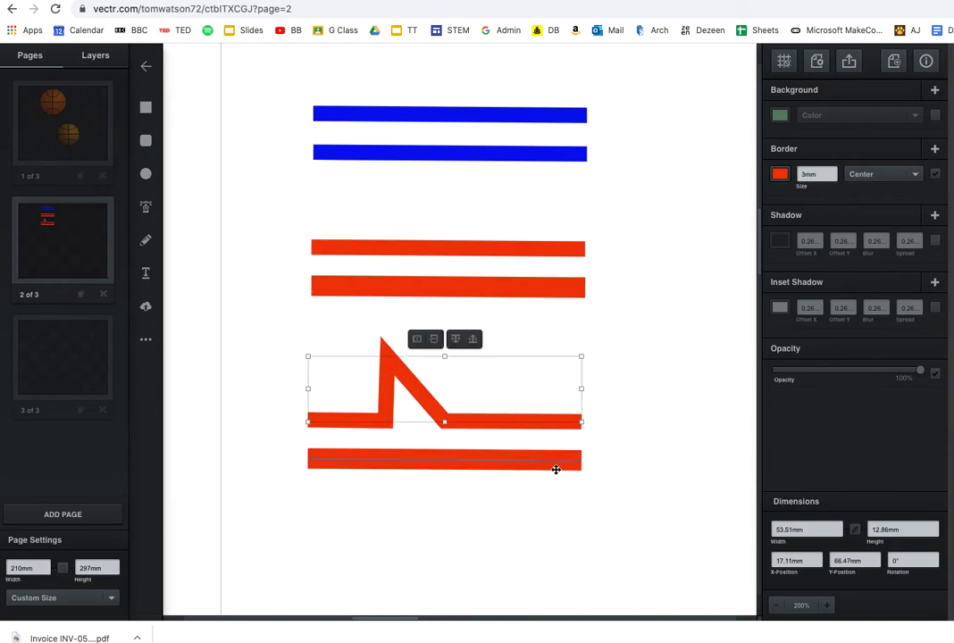
Step: Duplicate the spiked red line together with the thick line beneath it and place the copies below at about X 18.4 mm, Y 105.5 mm
drag(639, 512, 295, 340)
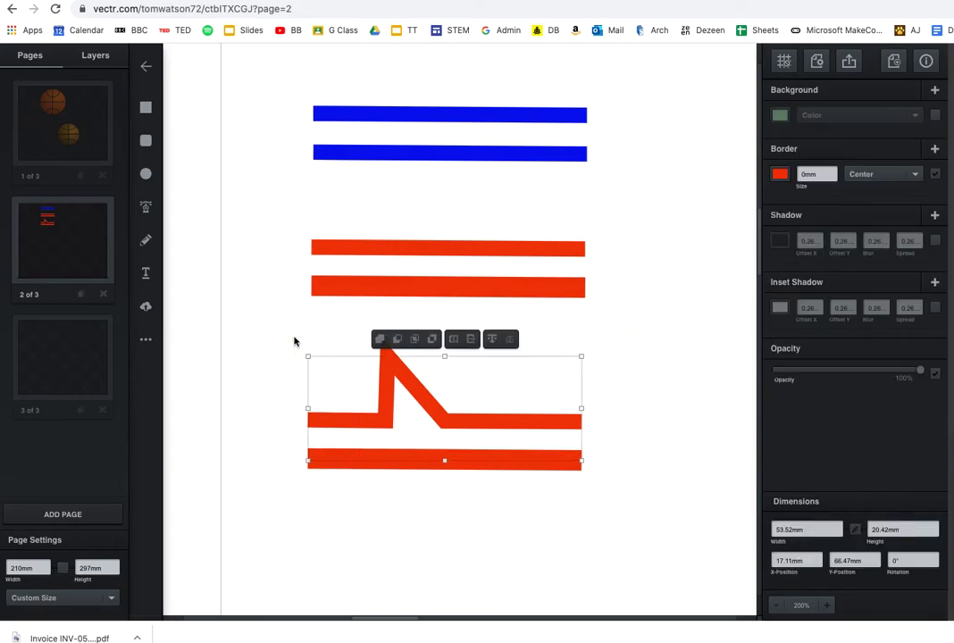
scroll(444, 397, down, 3)
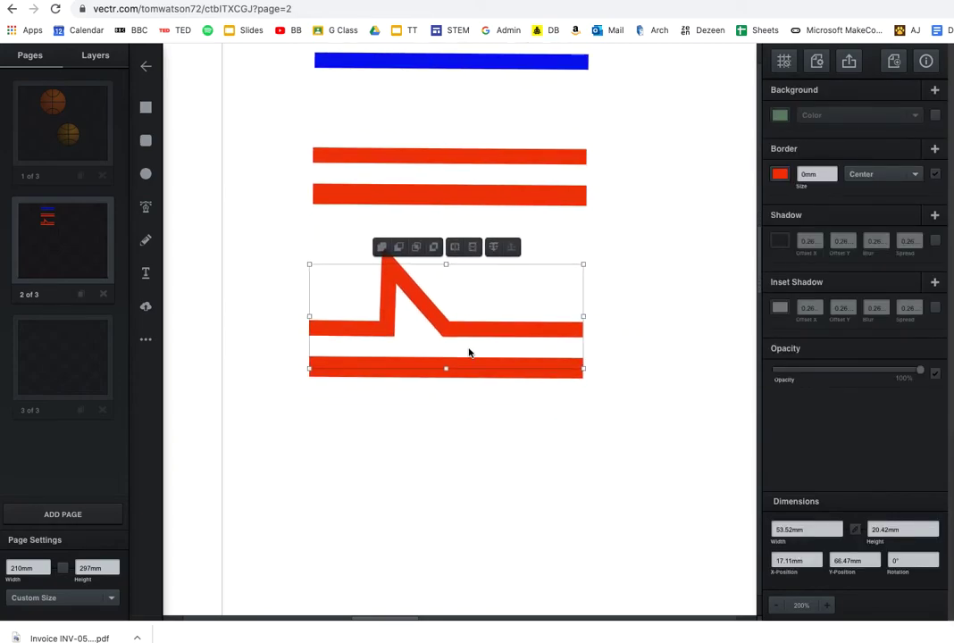
right_click(489, 333)
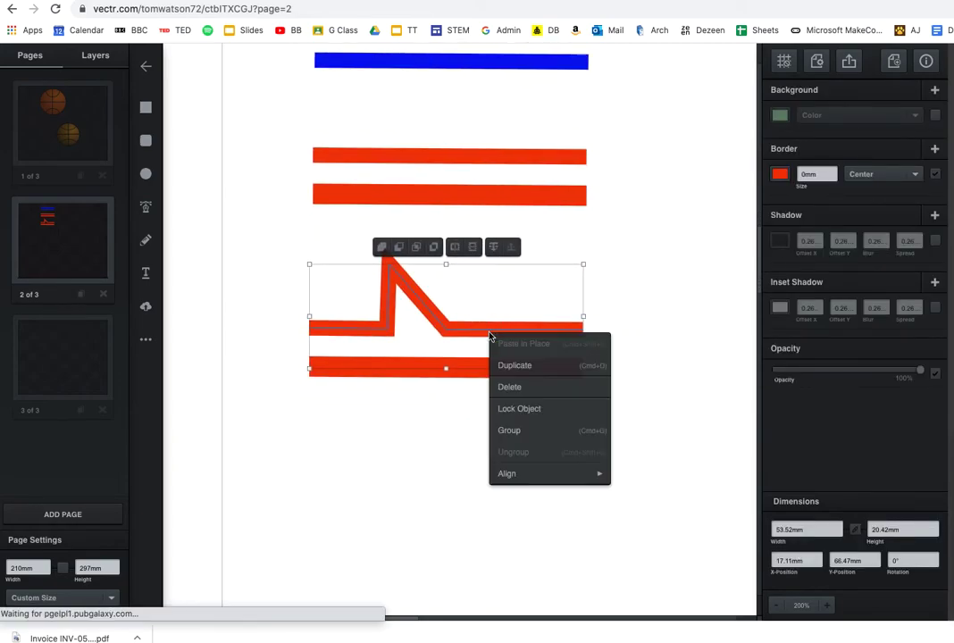
click(544, 375)
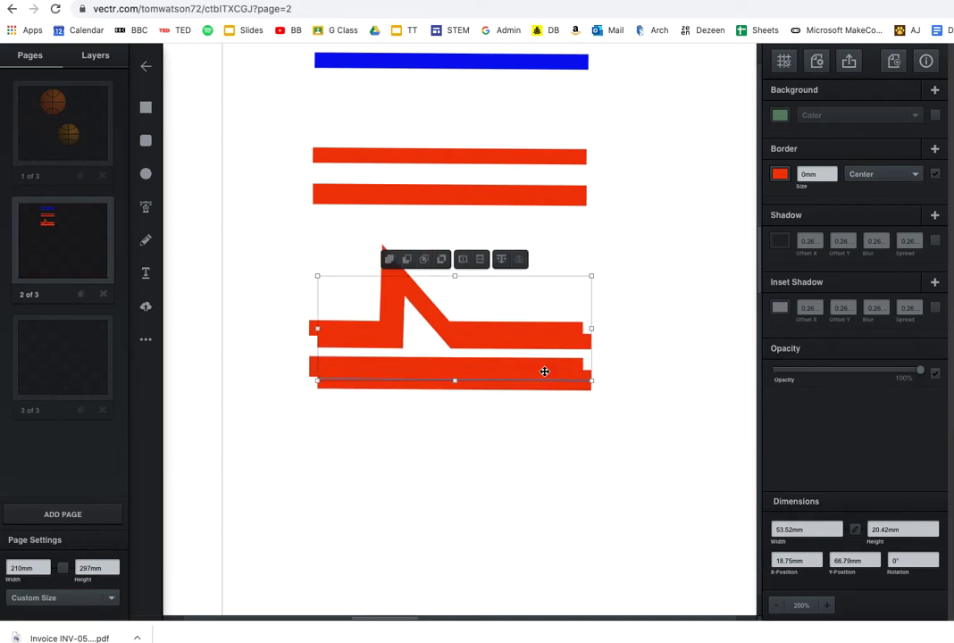
drag(526, 386, 525, 572)
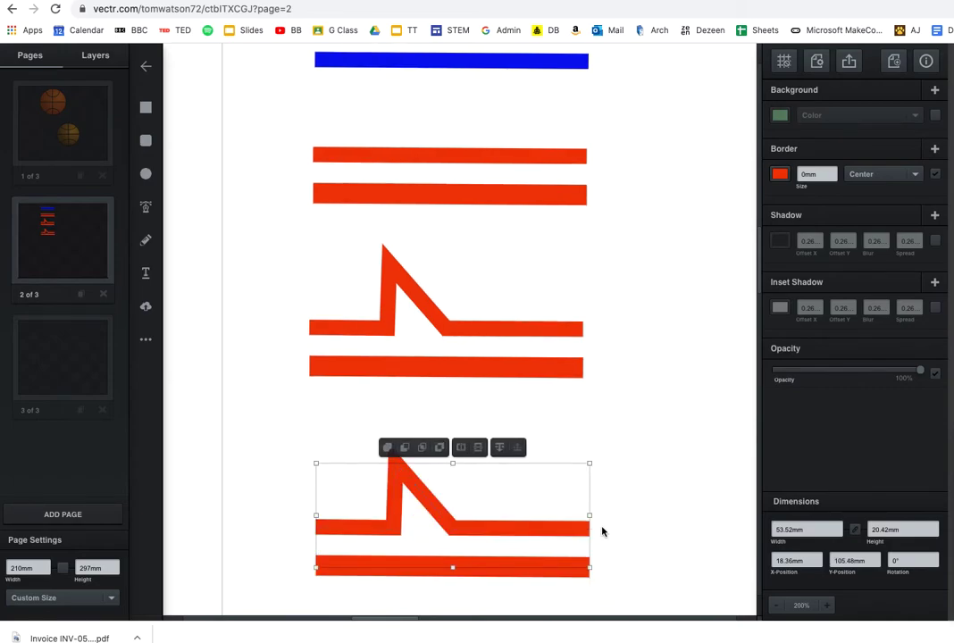
Step: Round the peak and both base corners of the copied spike into smooth bends, and leave node editing
scroll(602, 529, down, 5)
scroll(419, 339, down, 1)
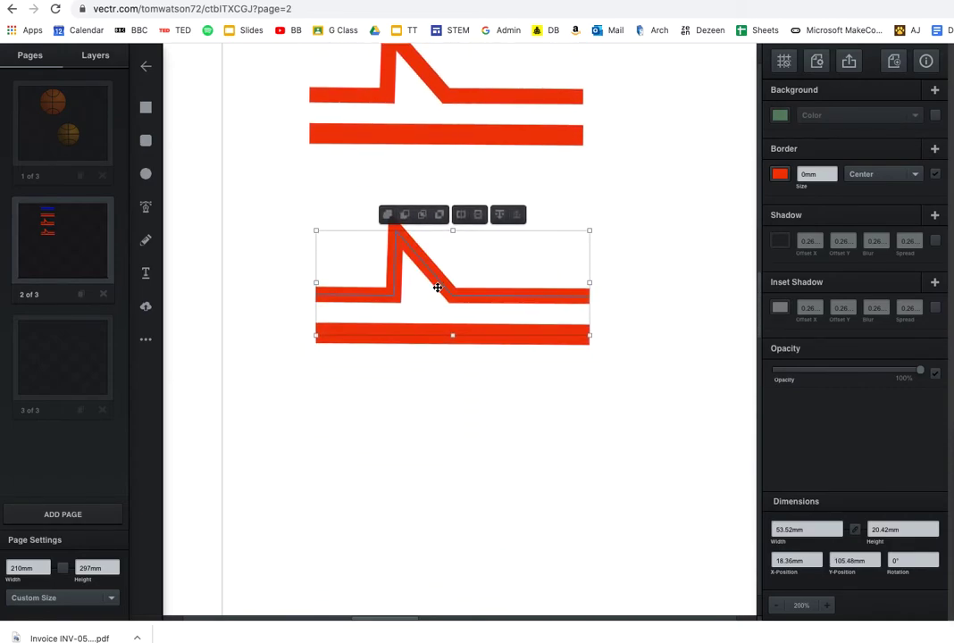
click(442, 283)
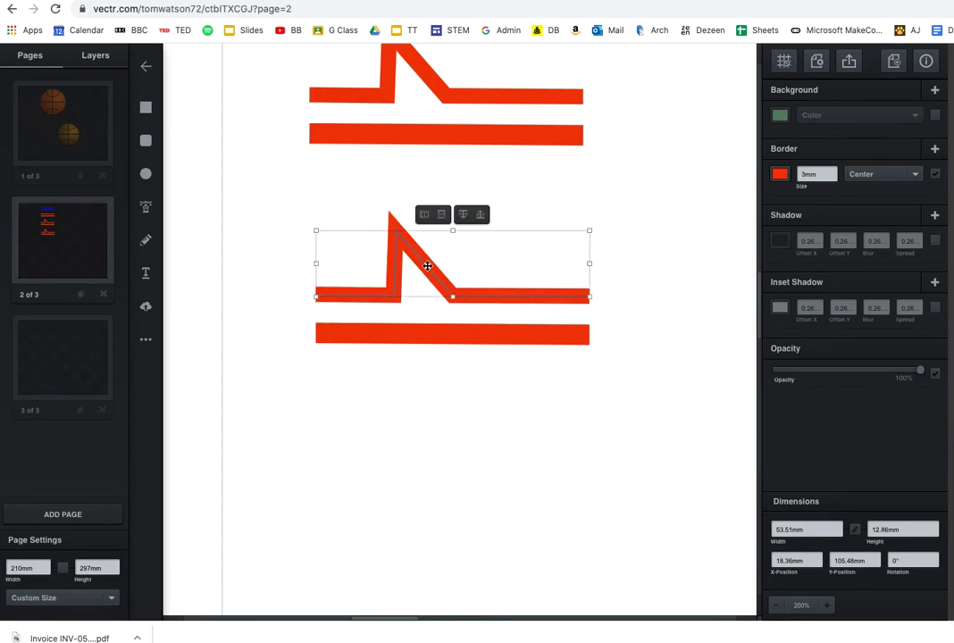
double_click(428, 266)
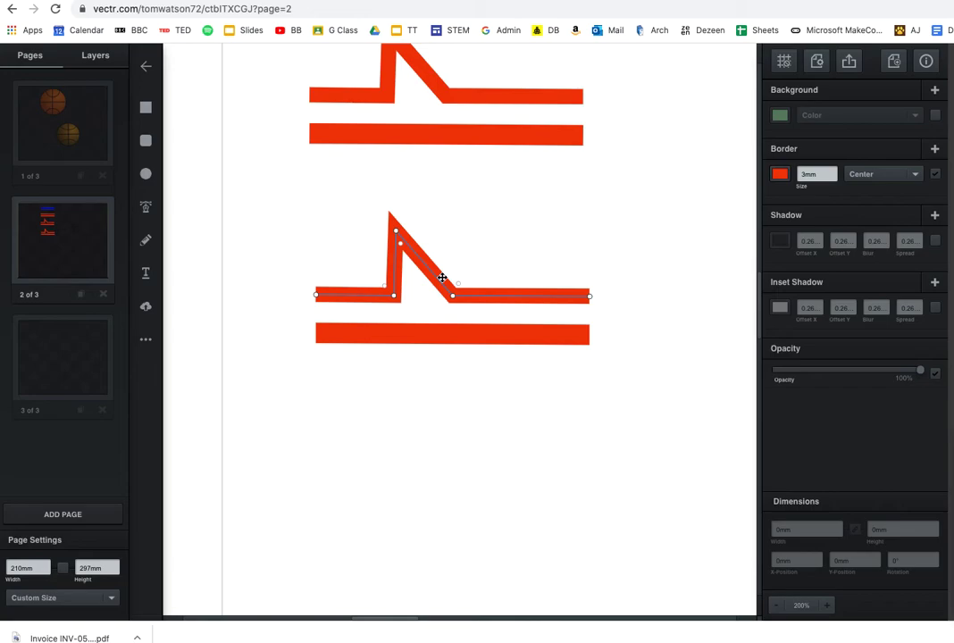
drag(400, 247, 398, 256)
scroll(469, 285, down, 1)
drag(465, 280, 477, 266)
drag(401, 293, 378, 265)
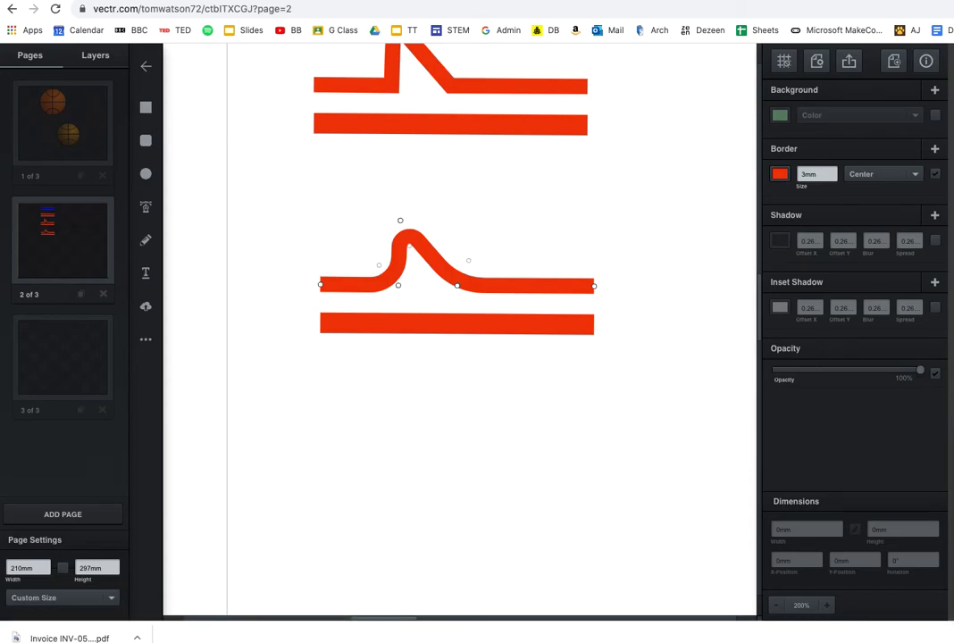
click(299, 224)
Step: Duplicate the rounded red line and its thick lower line and place the copies below at about X 19.5 mm, Y 144.2 mm
drag(642, 379, 449, 299)
right_click(487, 286)
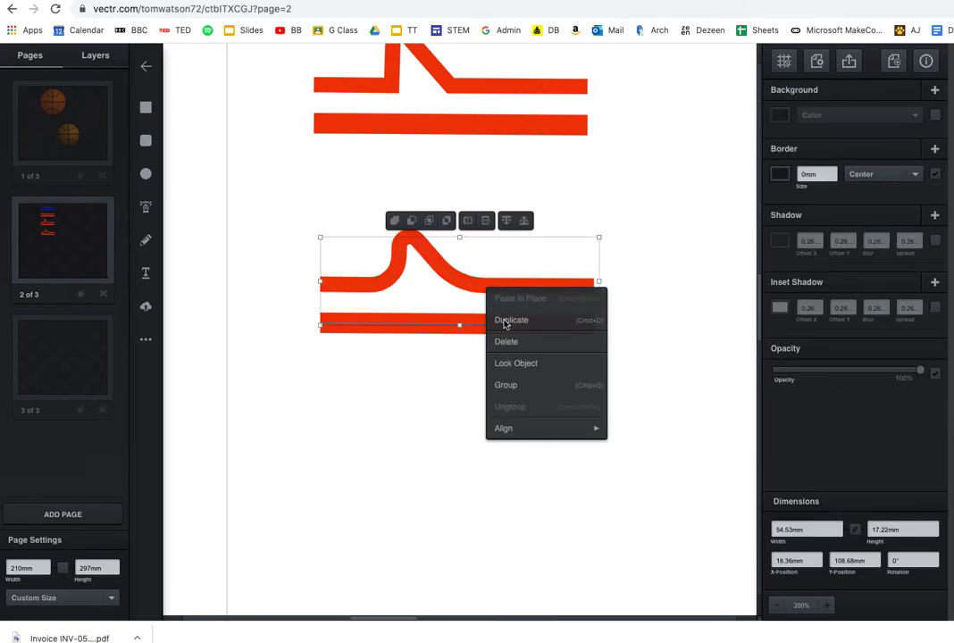
click(506, 324)
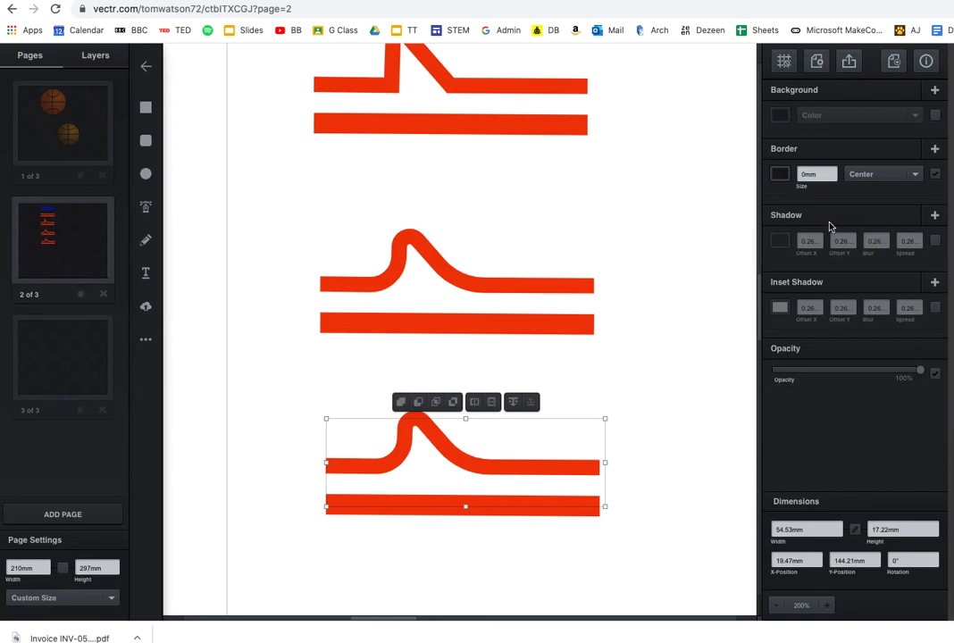
Step: Recolour the border of the newly copied pair to black #000000 and deselect it
click(780, 174)
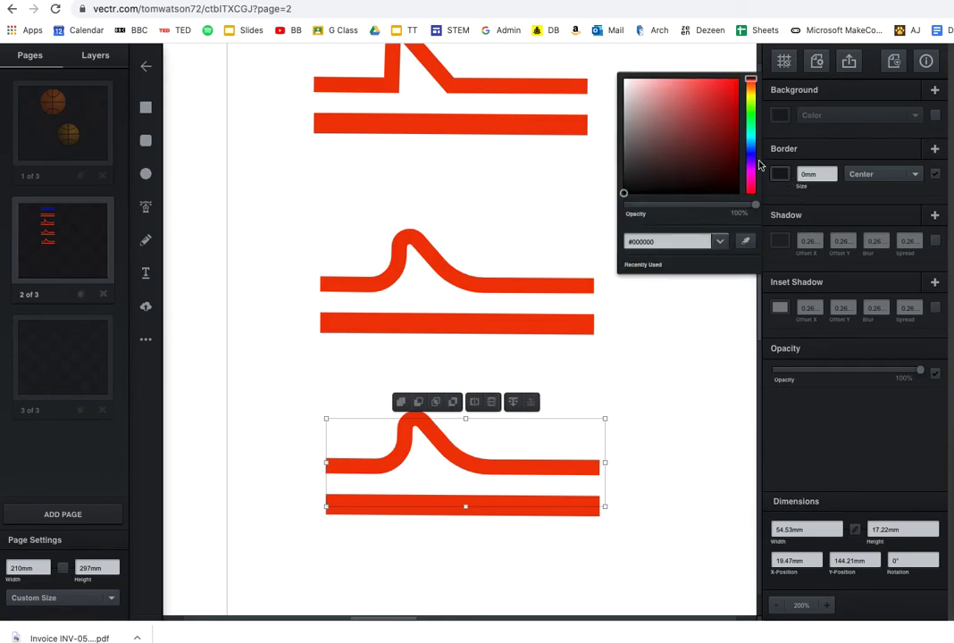
click(750, 158)
click(685, 361)
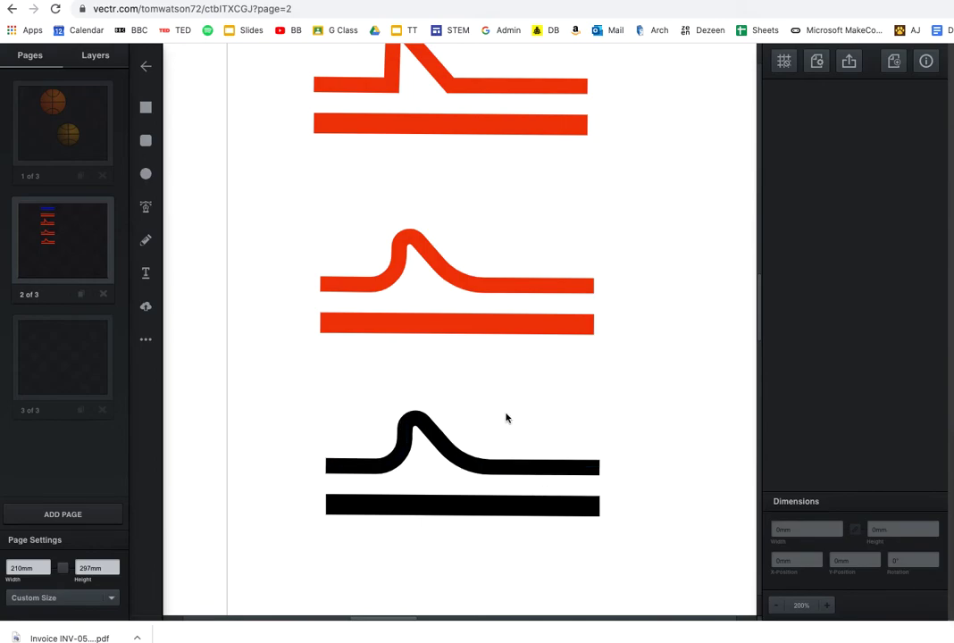
Step: Remove the rounding from the peak and both base corners of the black line to make them sharp
click(496, 467)
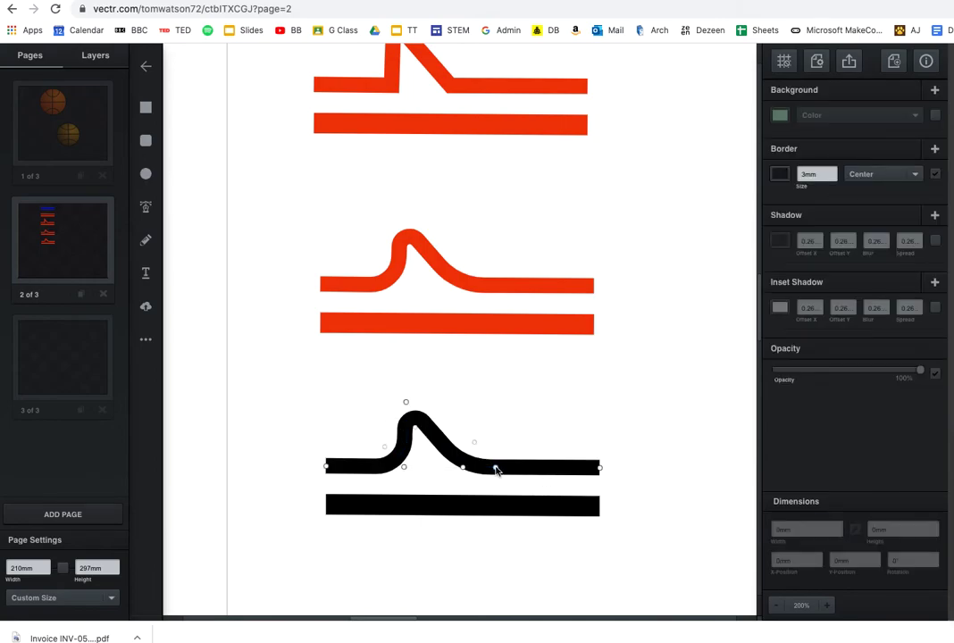
drag(475, 445, 468, 453)
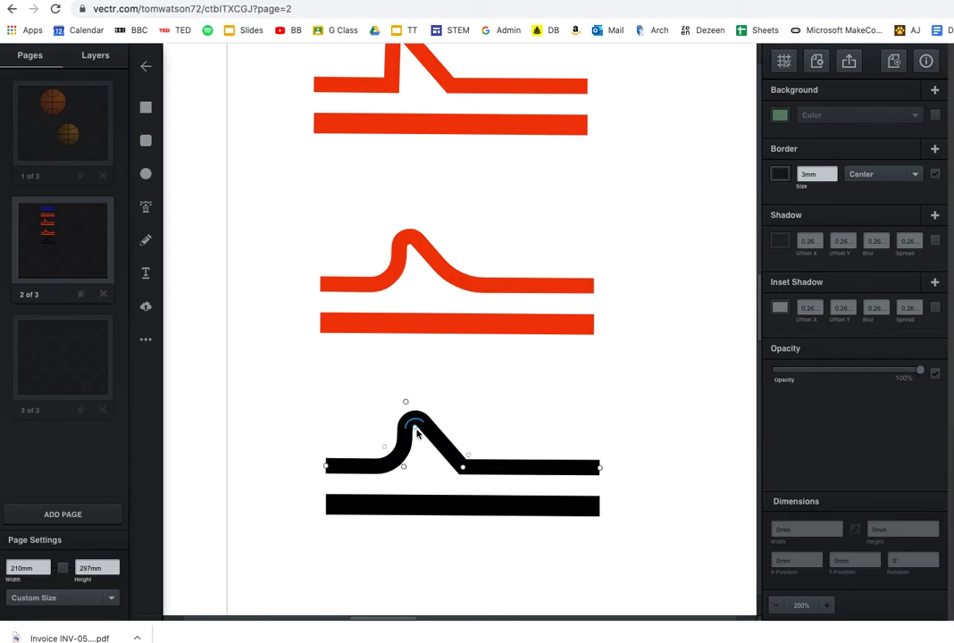
drag(416, 433, 409, 412)
drag(387, 454, 405, 465)
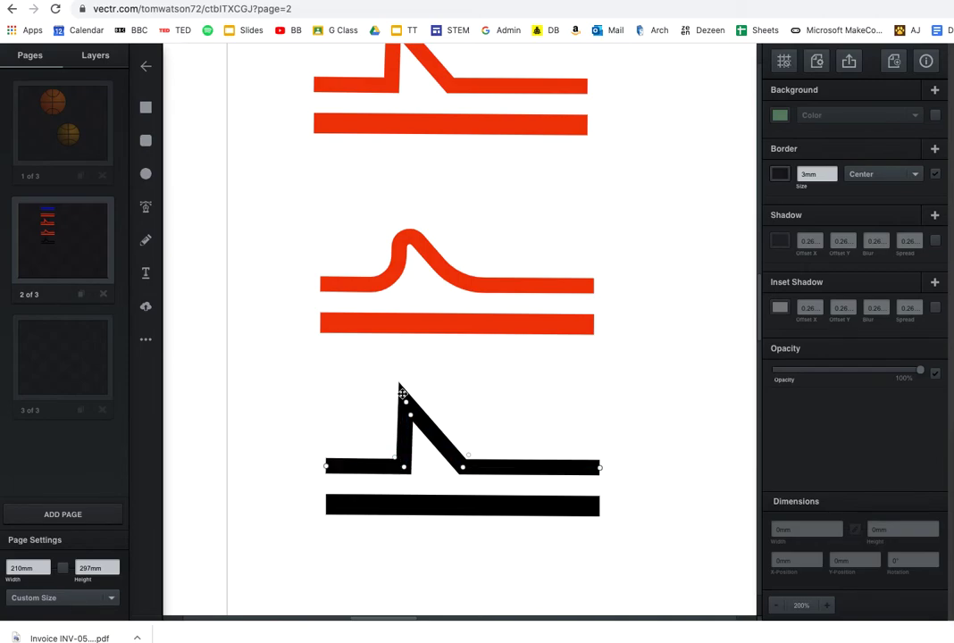
mouse_move(409, 415)
mouse_down()
mouse_move(415, 425)
mouse_move(407, 411)
mouse_up()
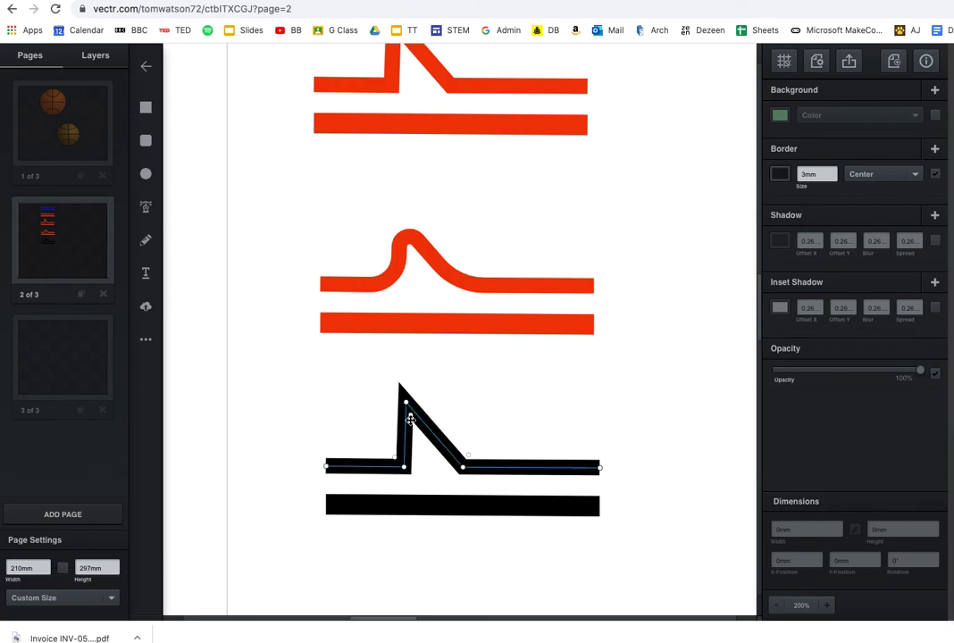
Step: Curve the black line with Bezier handles at its peak and right base node, and move the left base node to about X 29.1 mm
double_click(405, 403)
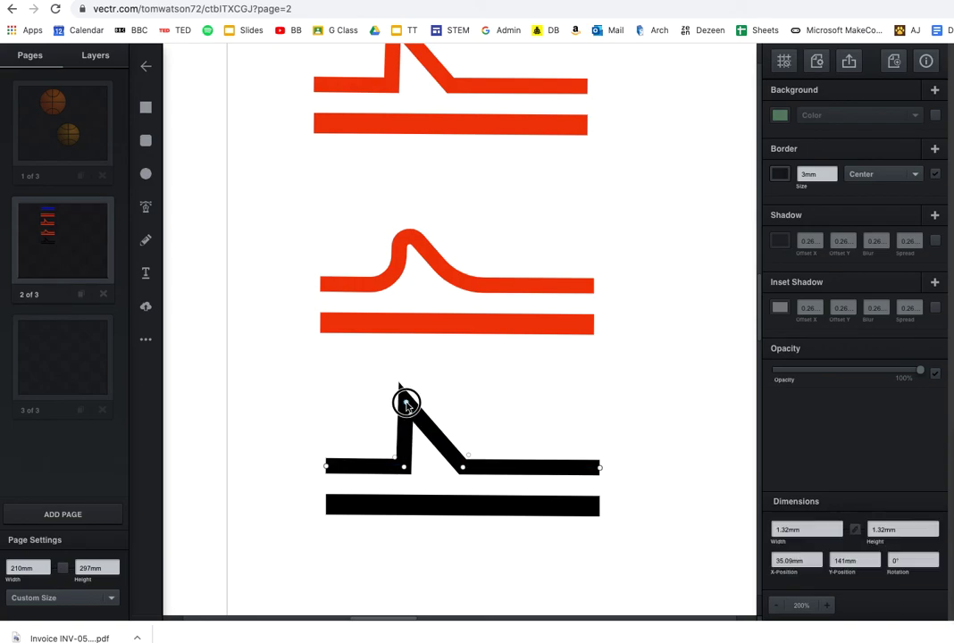
drag(419, 399, 413, 359)
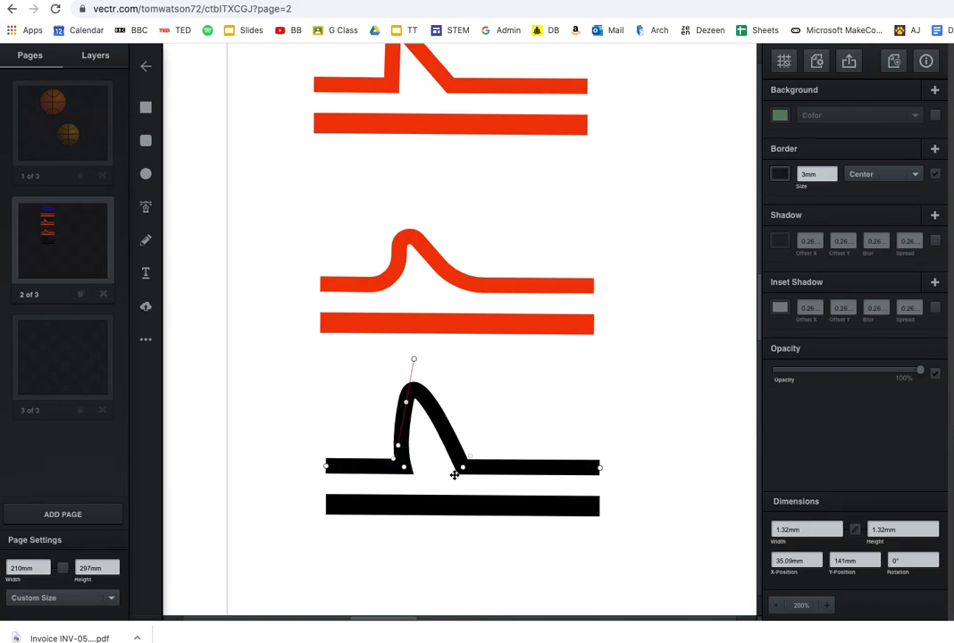
double_click(462, 468)
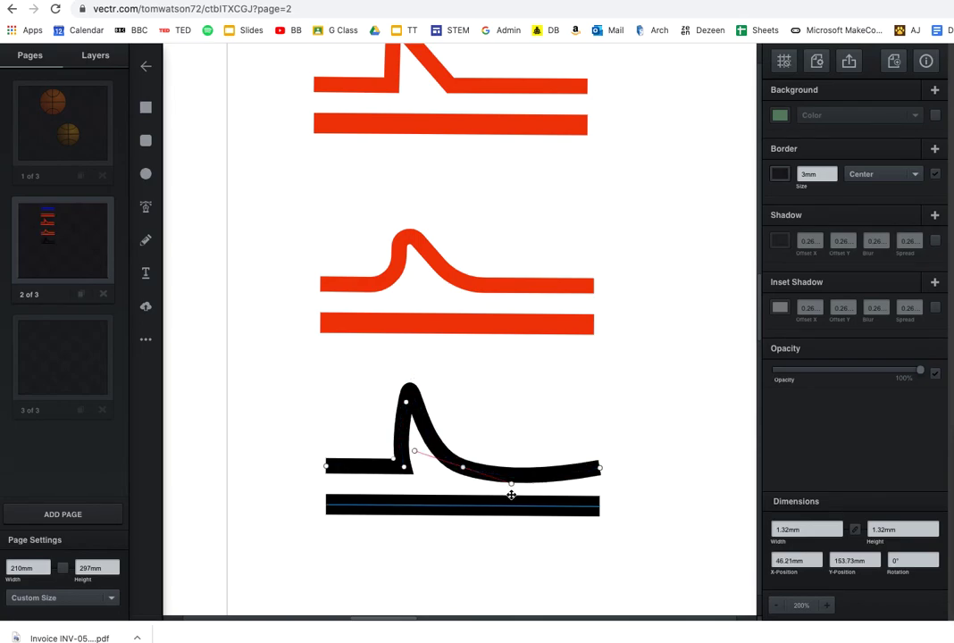
drag(512, 483, 524, 437)
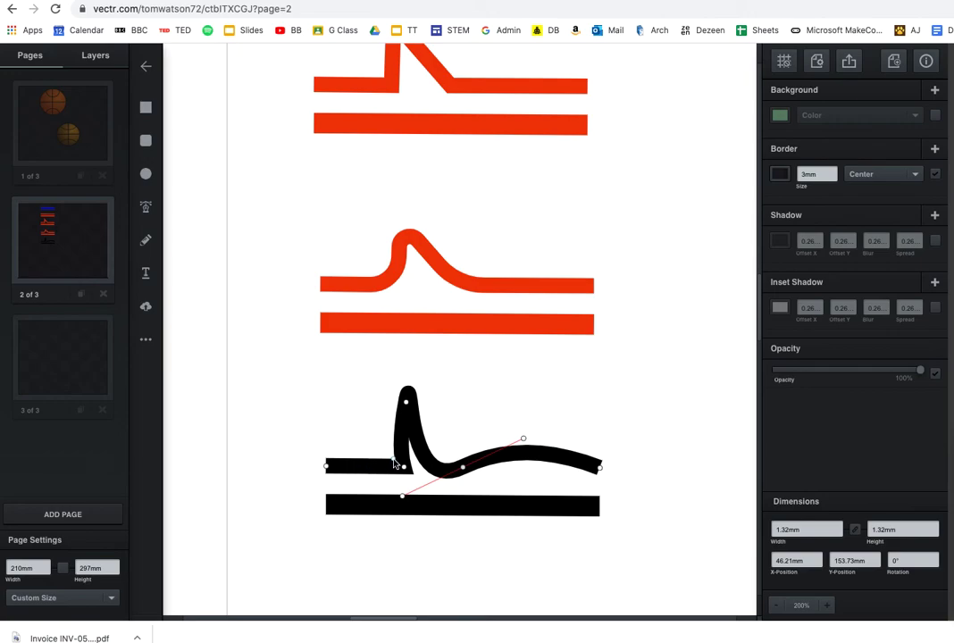
drag(405, 469, 376, 466)
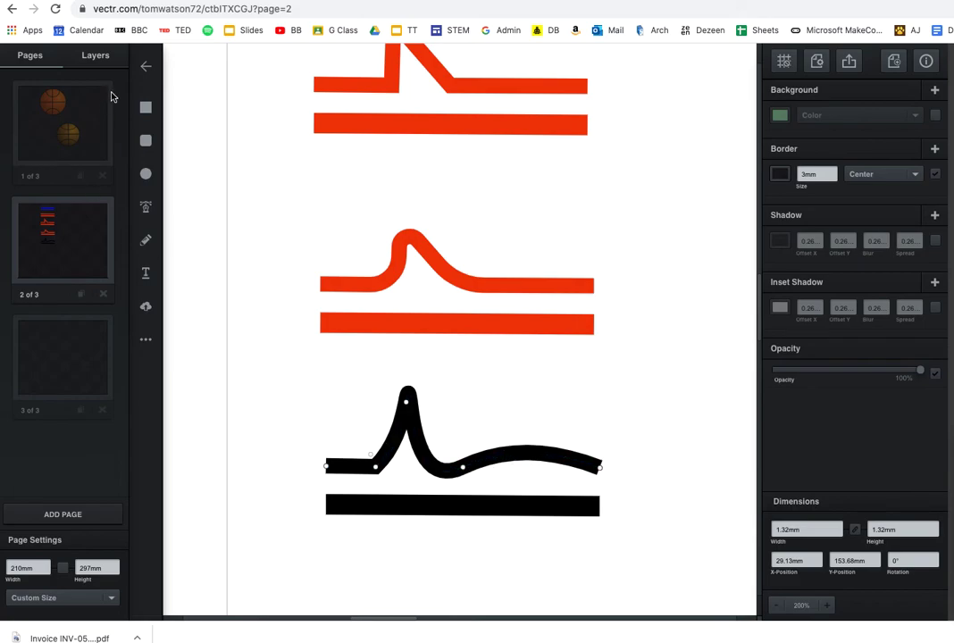
key(Escape)
Step: Duplicate the curved black line together with the thick black line beneath it
drag(626, 554, 533, 491)
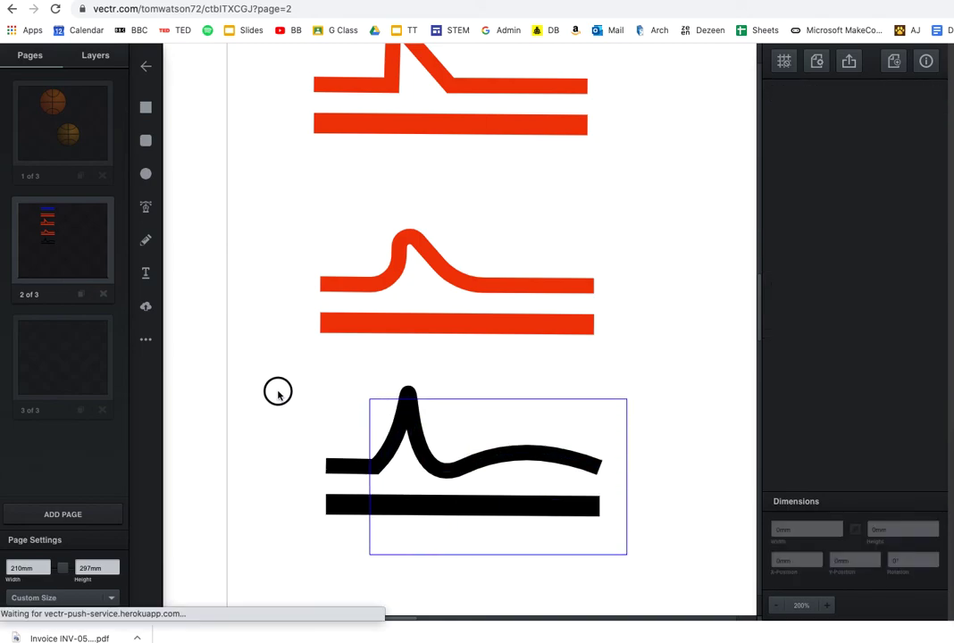
click(455, 452)
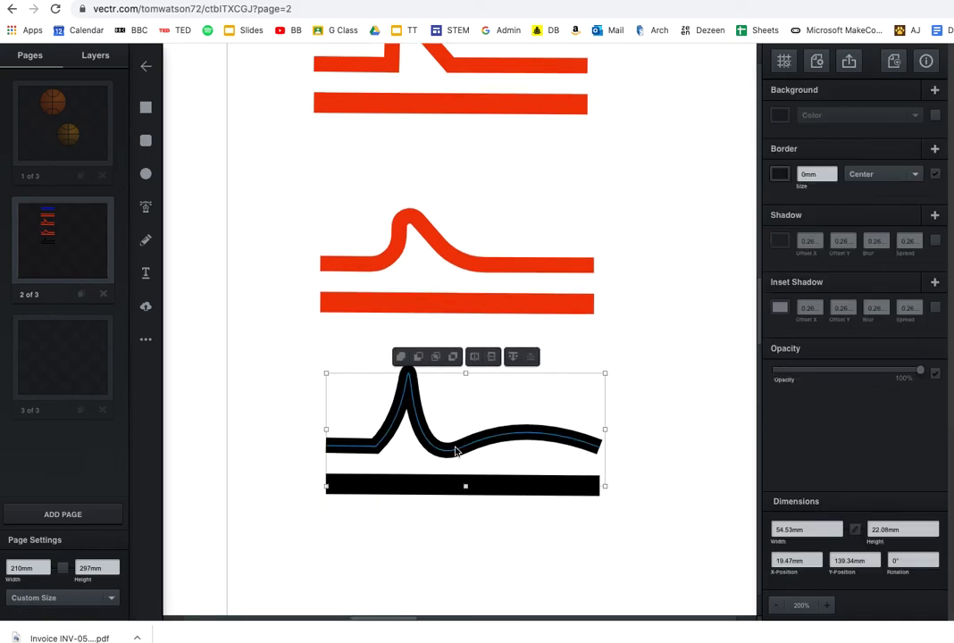
scroll(456, 452, down, 3)
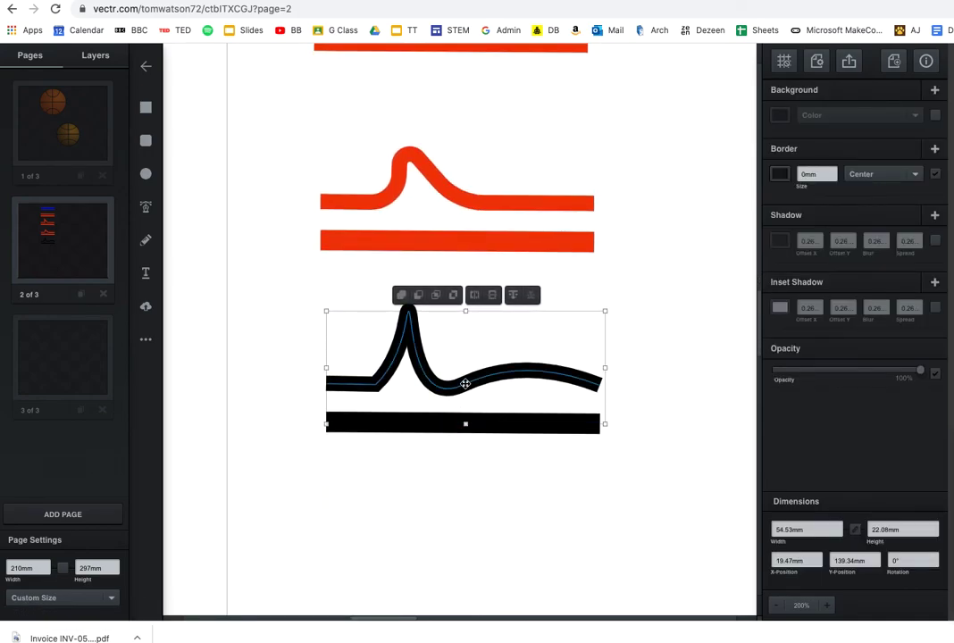
drag(598, 462, 469, 338)
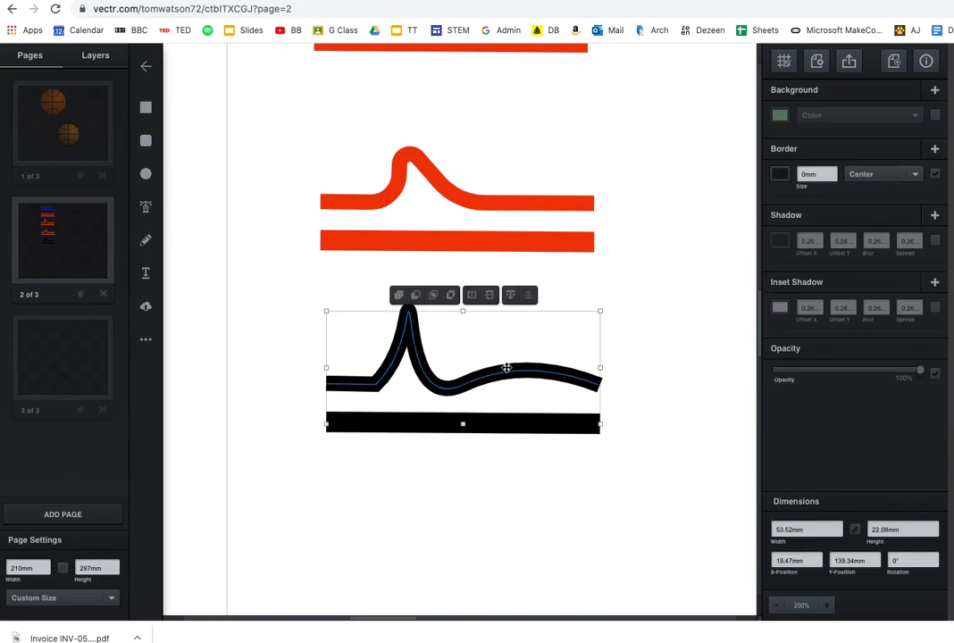
right_click(505, 370)
click(534, 406)
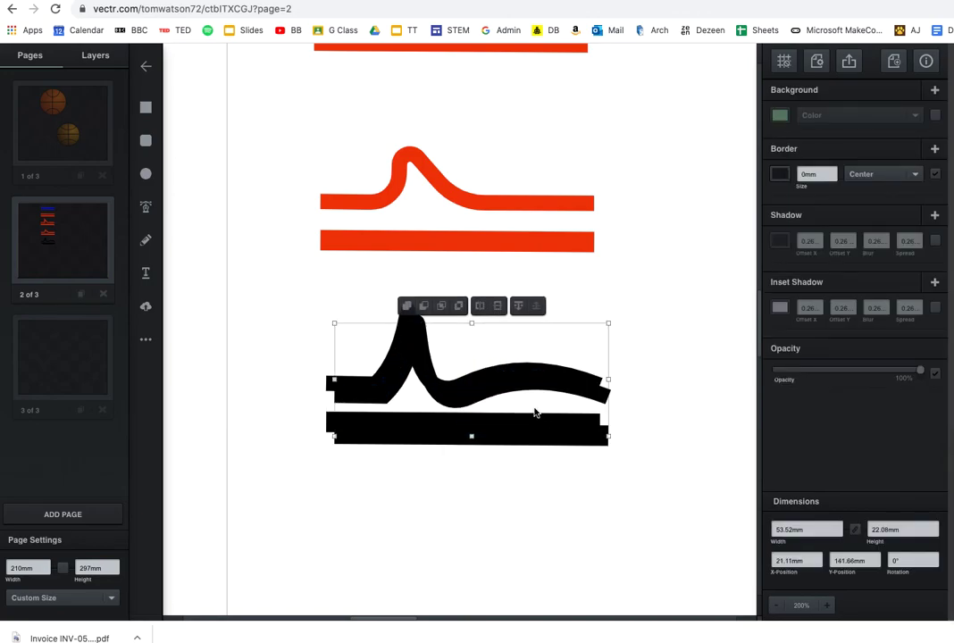